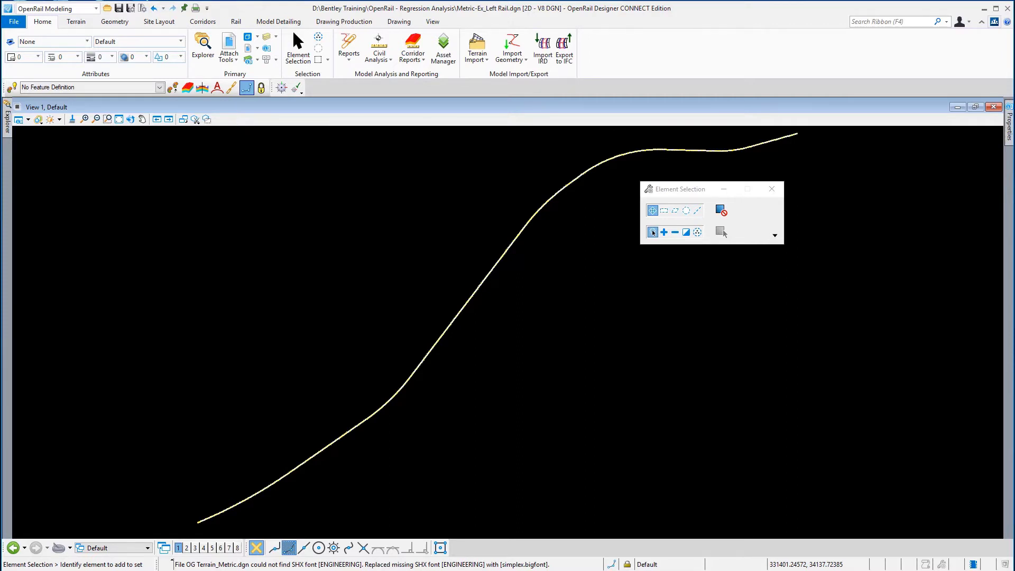
Create and open Metric-Regression.dgn from the Project 2D Seed_m.dgn seed file.
left_click(13, 23)
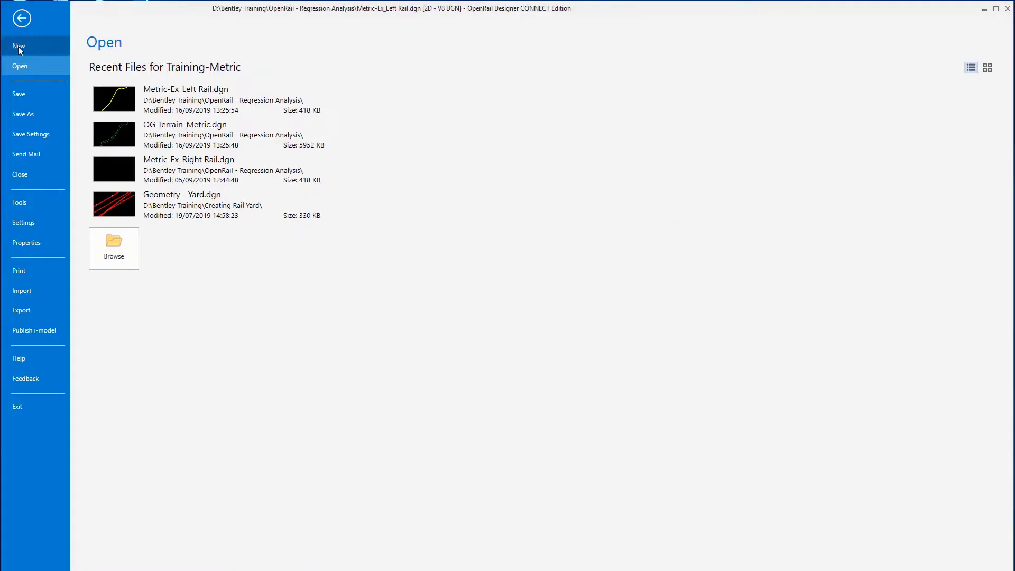
left_click(19, 48)
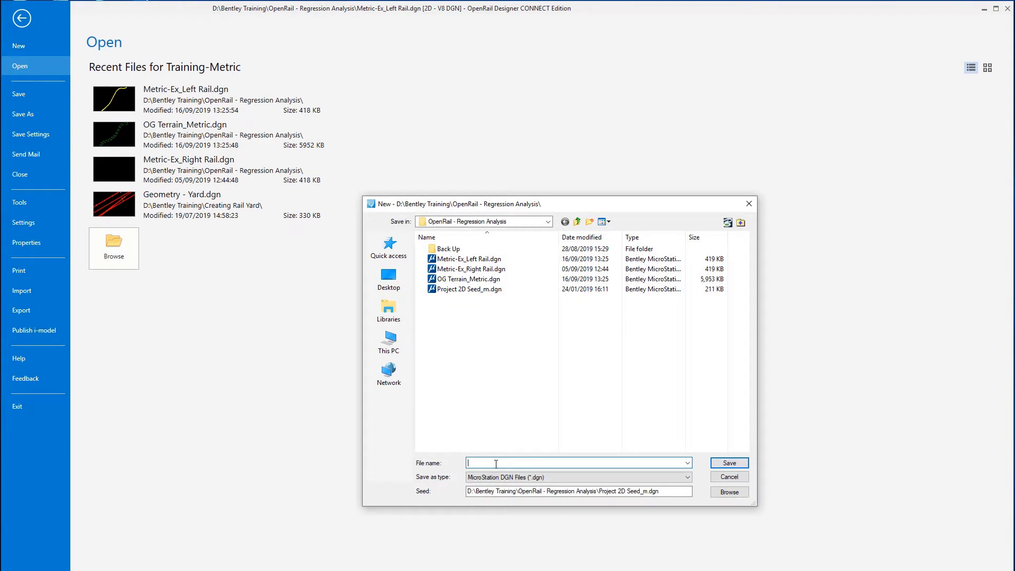
type("M")
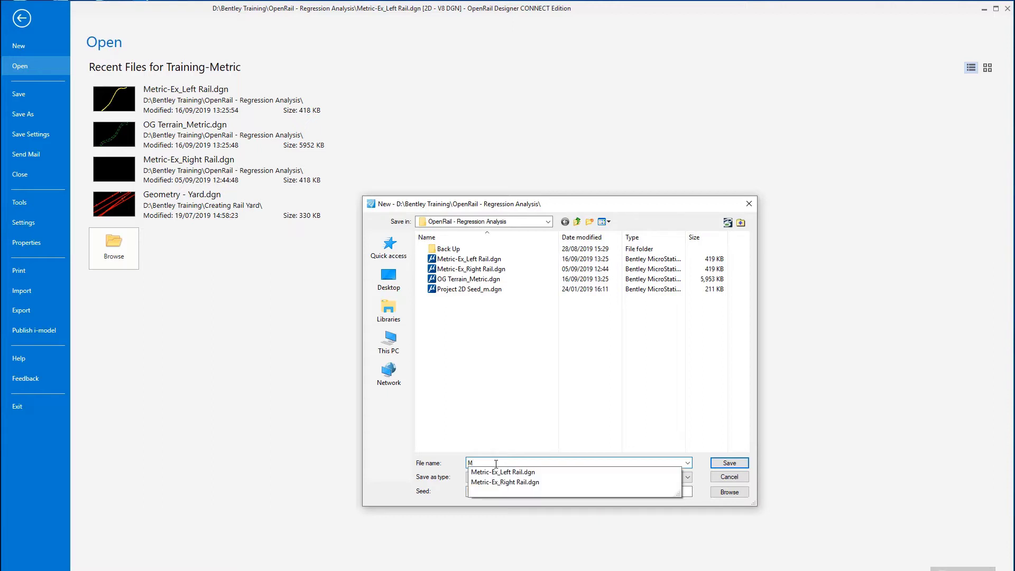
type("etric-Regre")
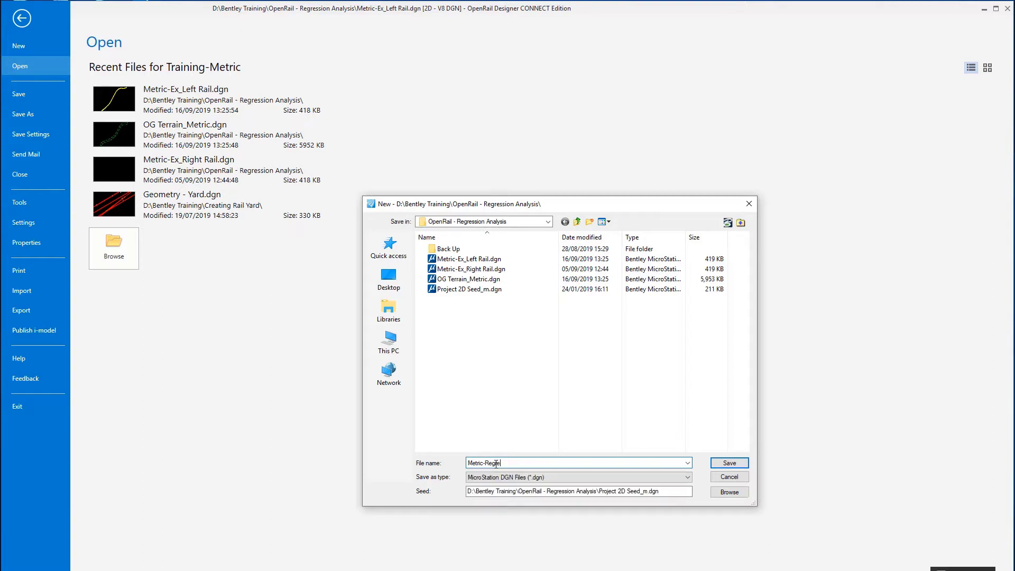
type("ssion")
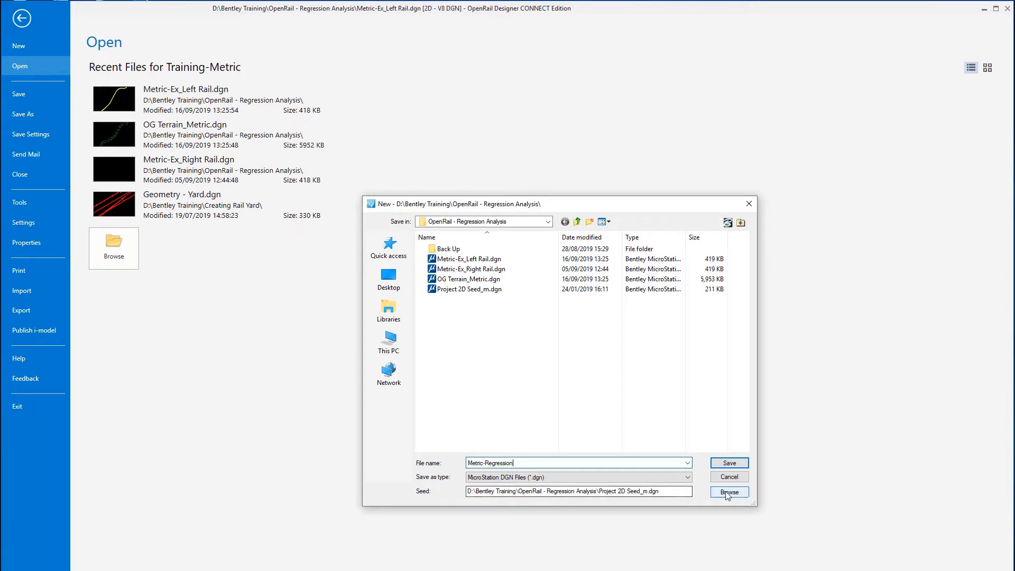
left_click(729, 463)
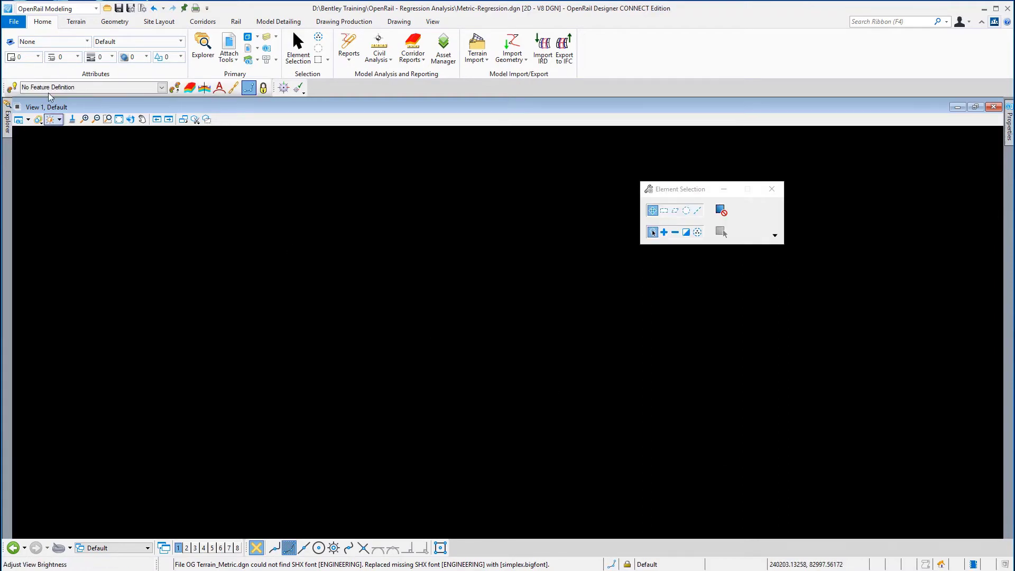
Set Civil Formatting station format to sssss.ss in Design File Settings, then save settings.
left_click(14, 21)
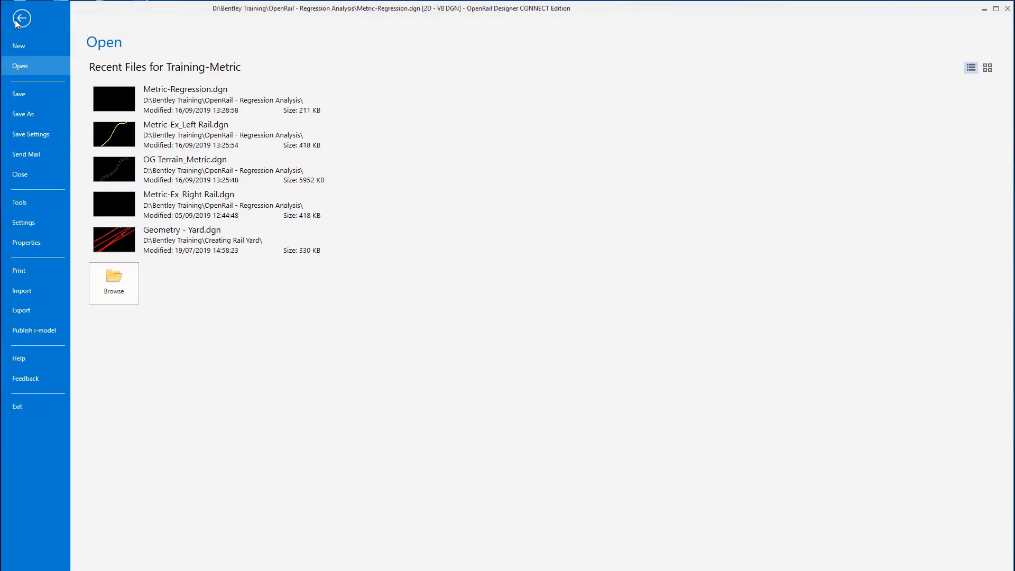
left_click(27, 223)
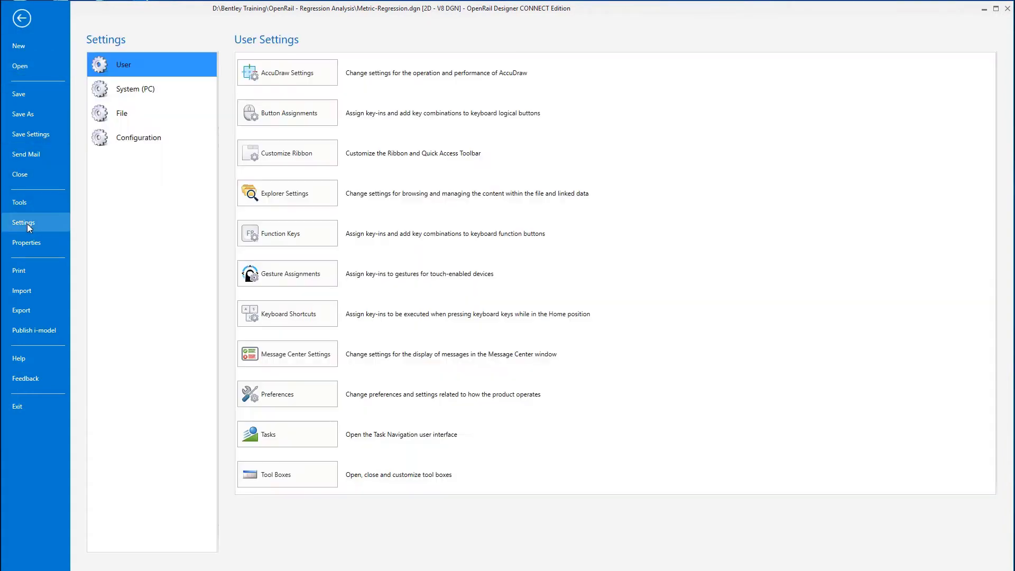
left_click(114, 119)
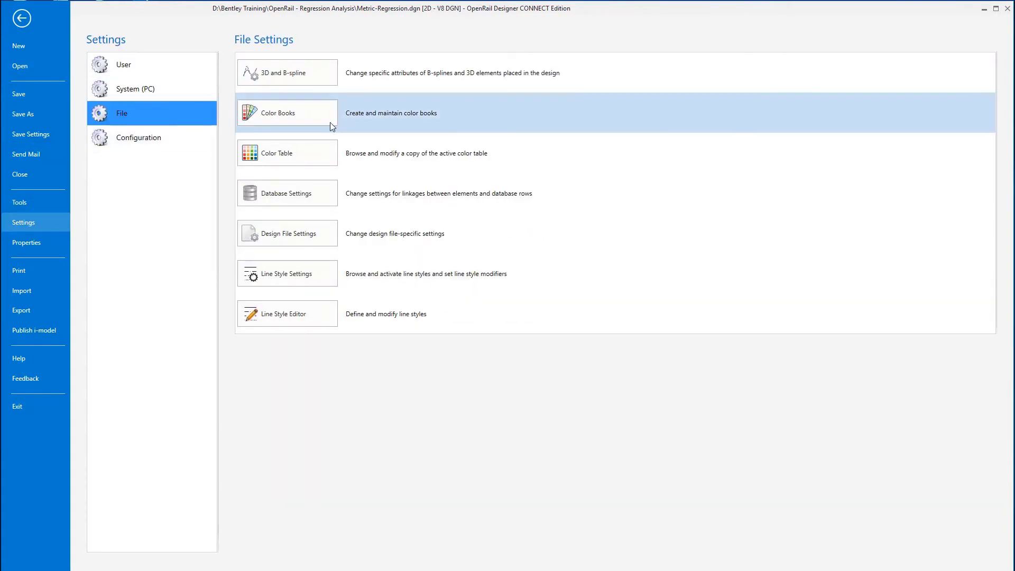
left_click(284, 236)
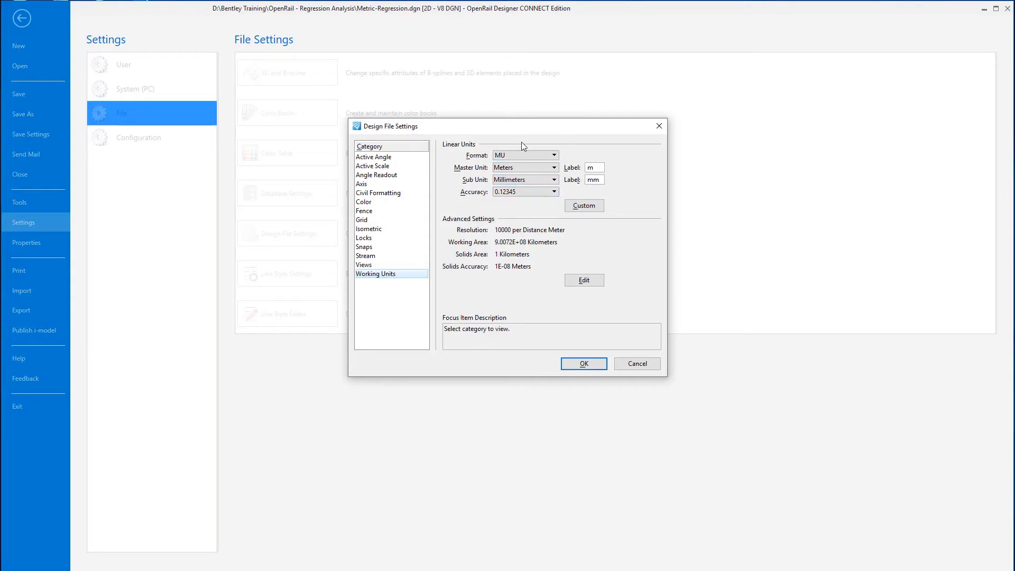
left_click(391, 194)
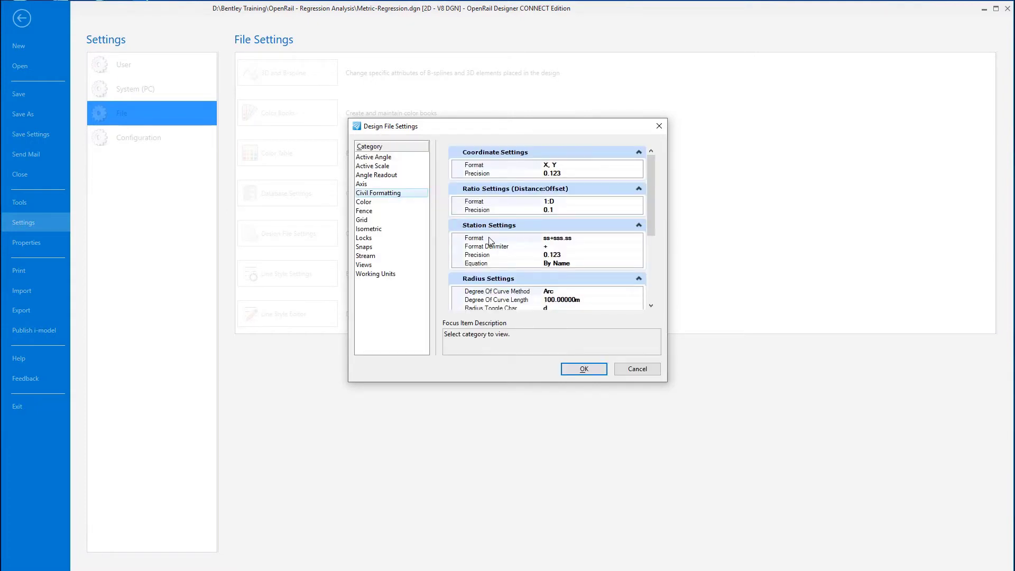
left_click(590, 239)
left_click(637, 238)
left_click(552, 247)
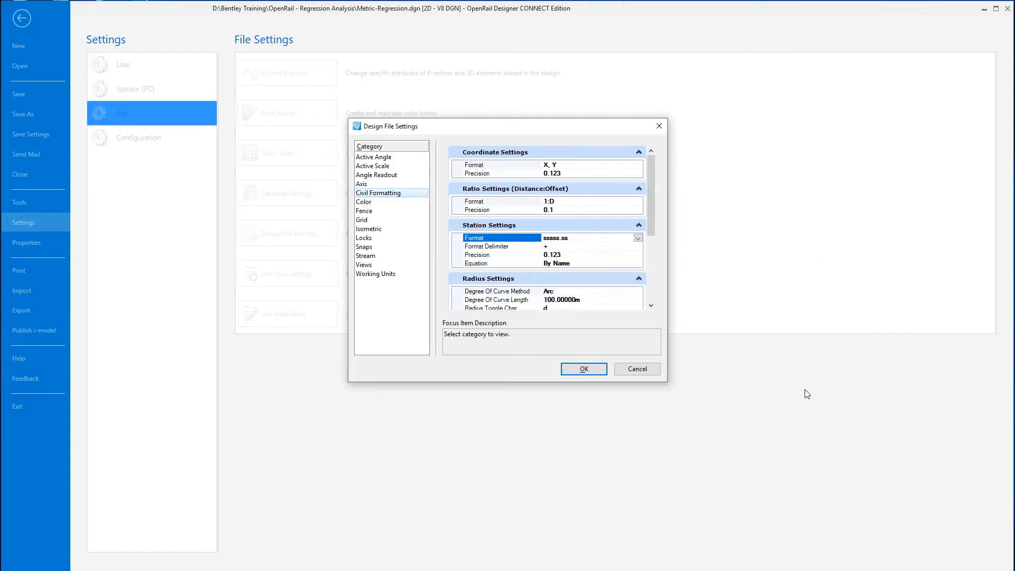
left_click(584, 369)
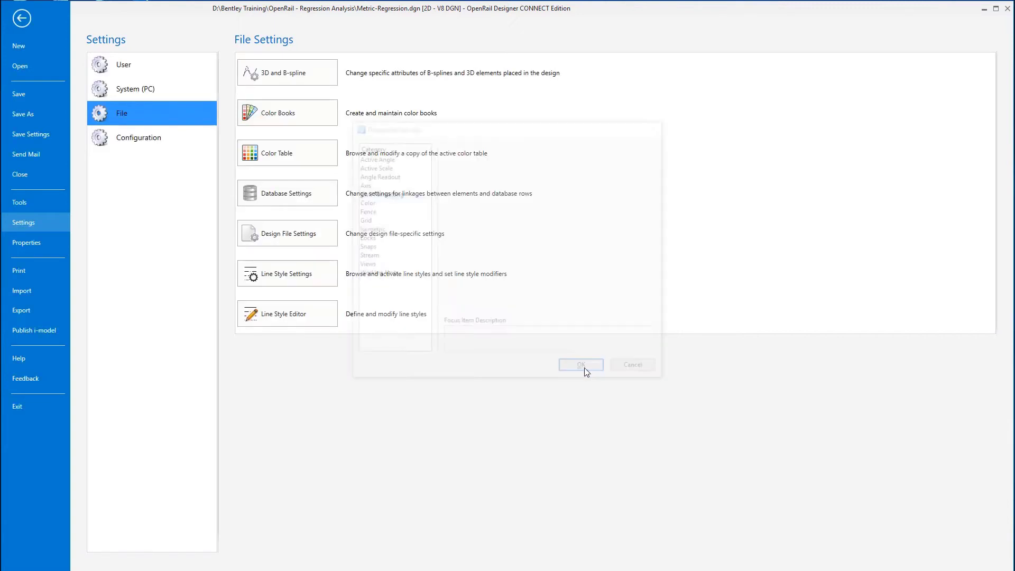
left_click(41, 134)
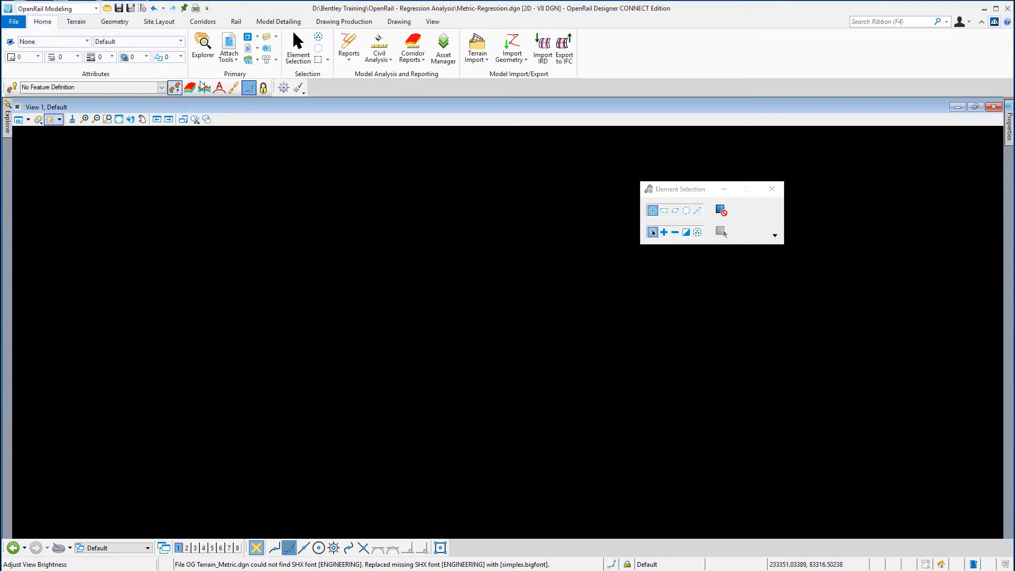
Attach Metric-Ex_Left Rail.dgn, Metric-Ex_Right Rail.dgn and OG Terrain_Metric.dgn as references.
left_click(231, 57)
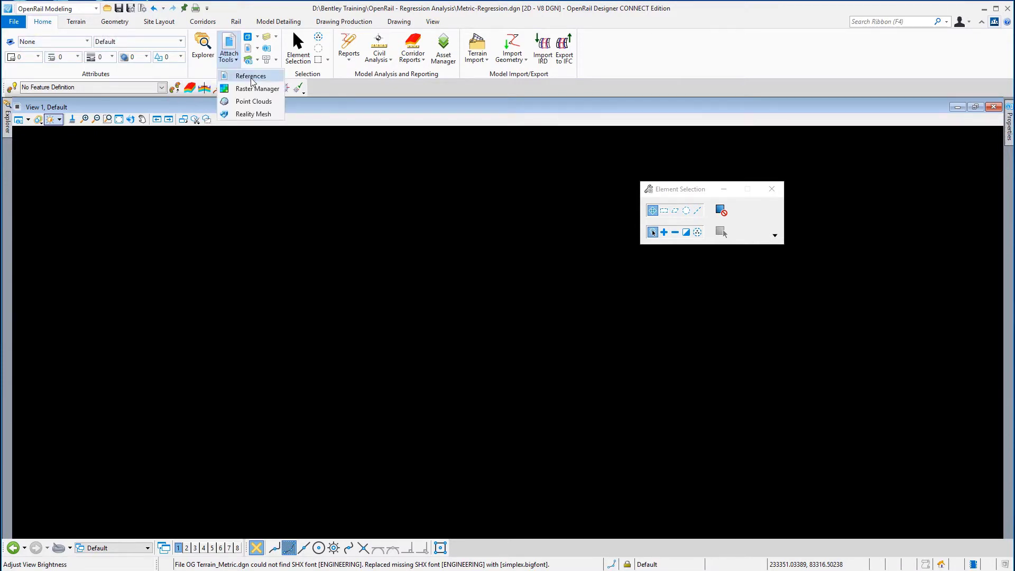
left_click(250, 77)
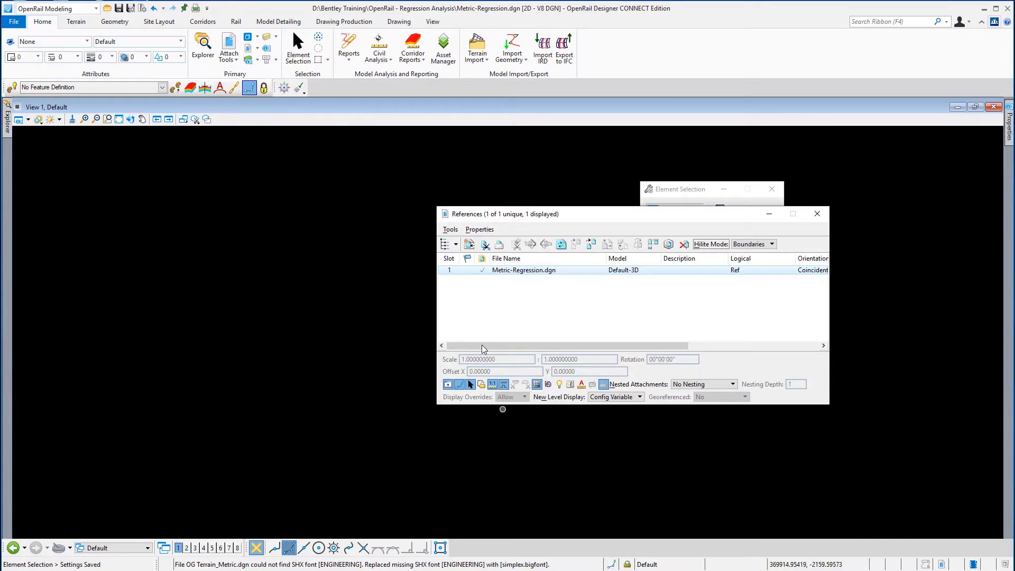
left_click(469, 245)
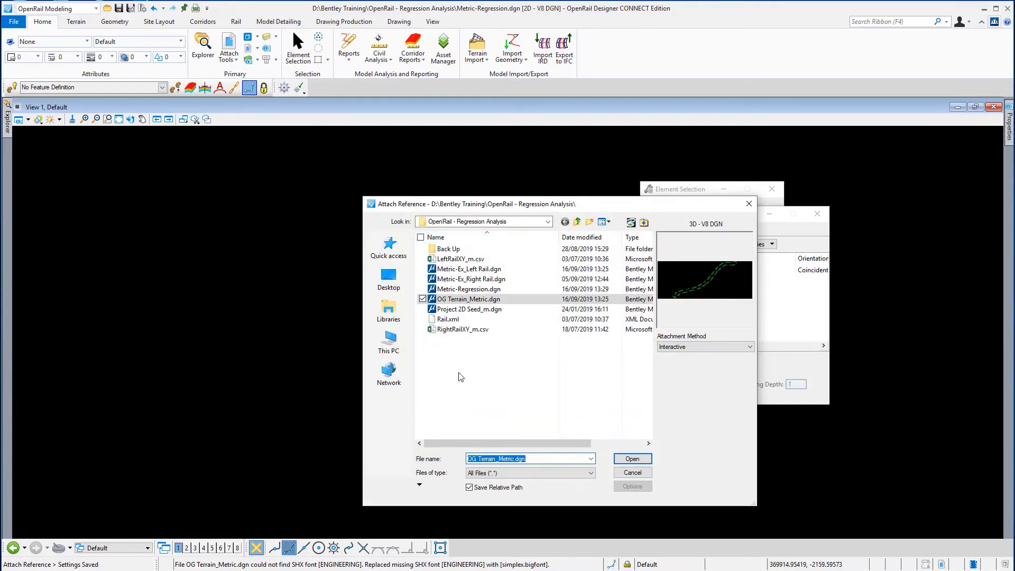
left_click(491, 396)
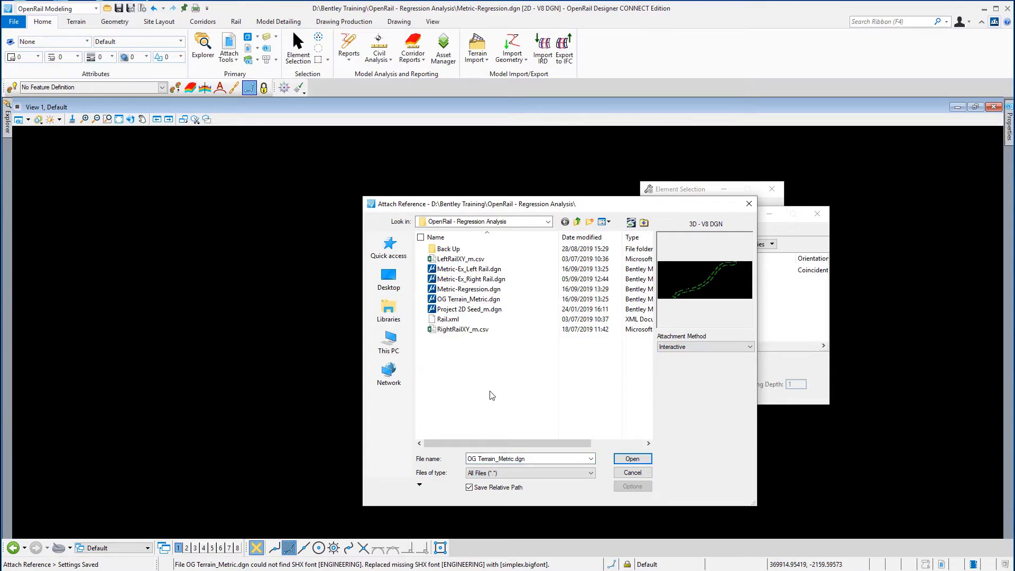
left_click(486, 271)
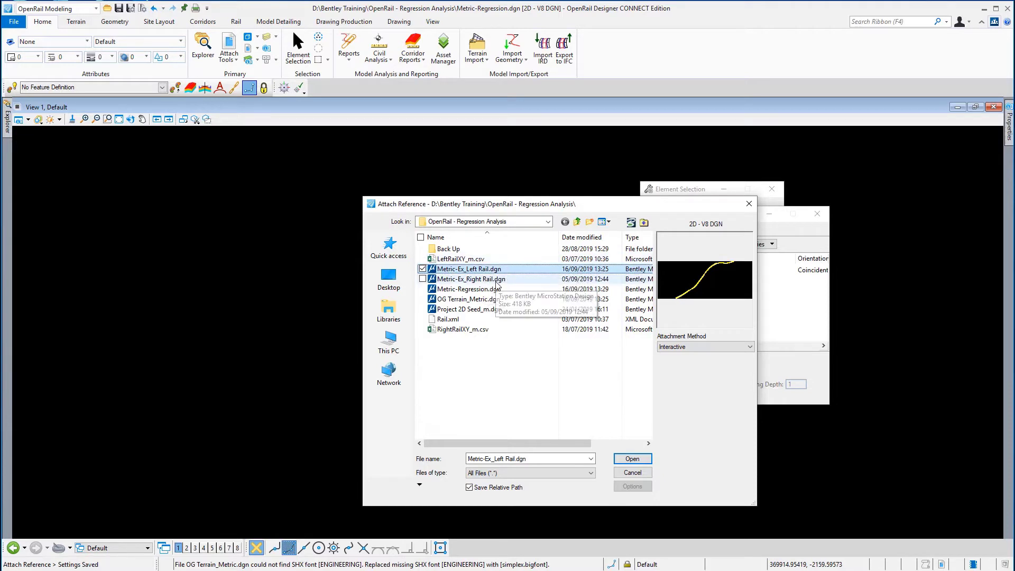
left_click(496, 280, "ctrl")
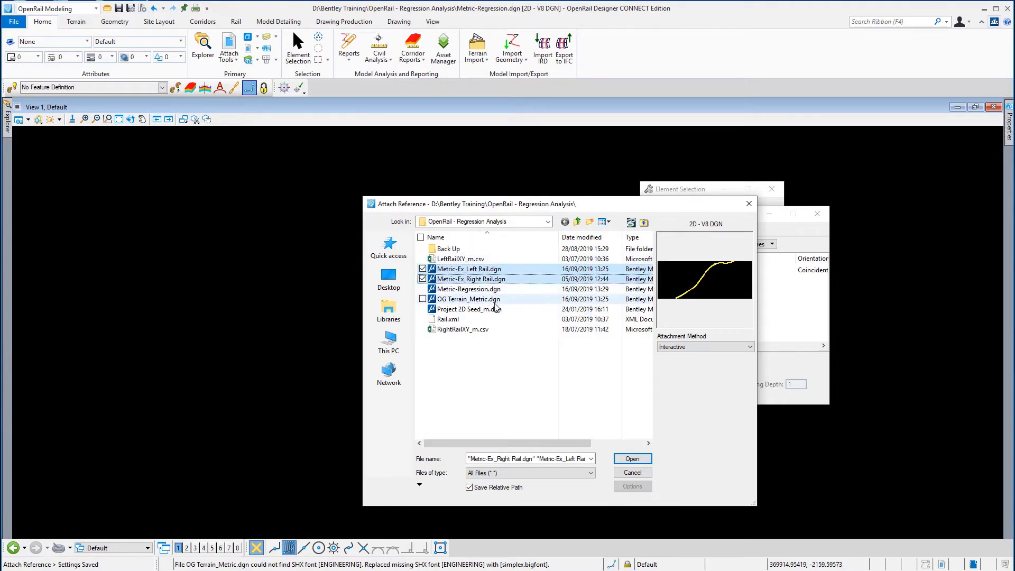
left_click(452, 300, "ctrl")
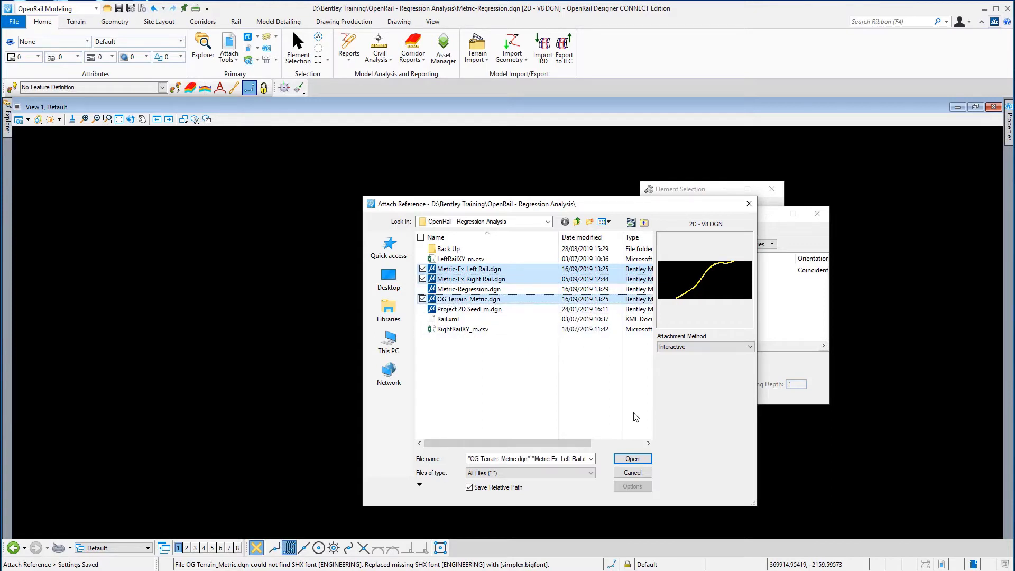
left_click(631, 459)
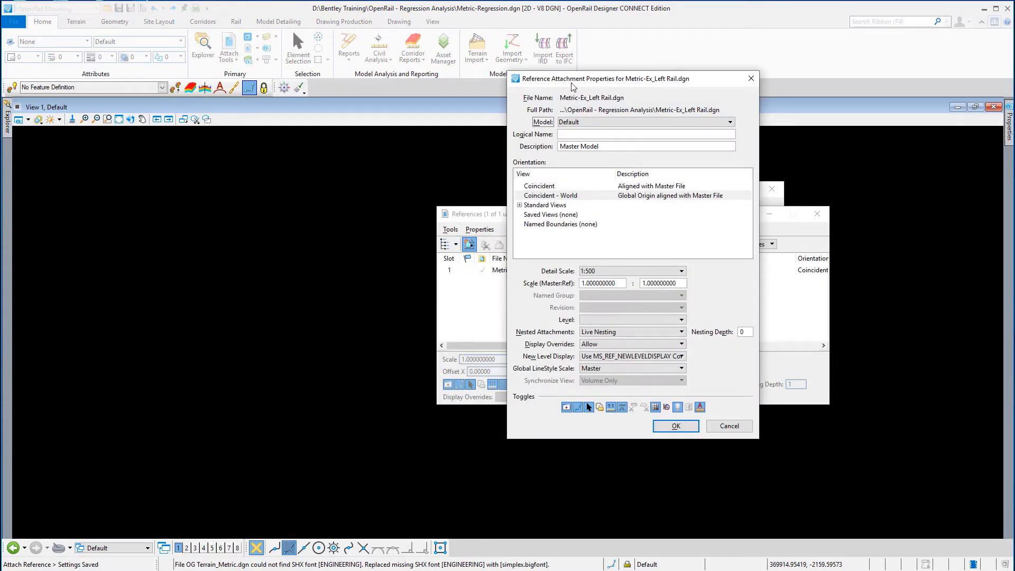
left_click(676, 426)
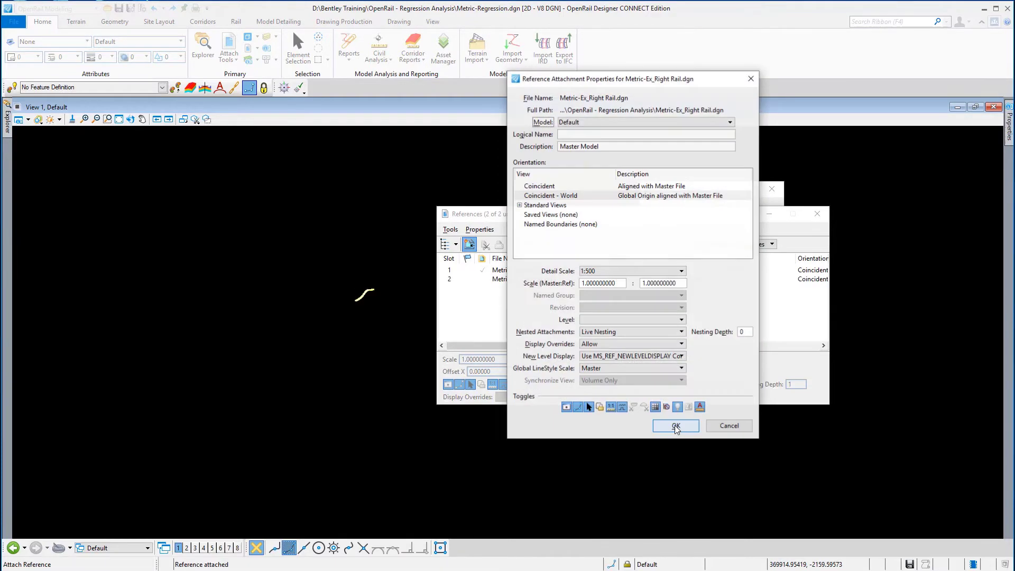
left_click(675, 426)
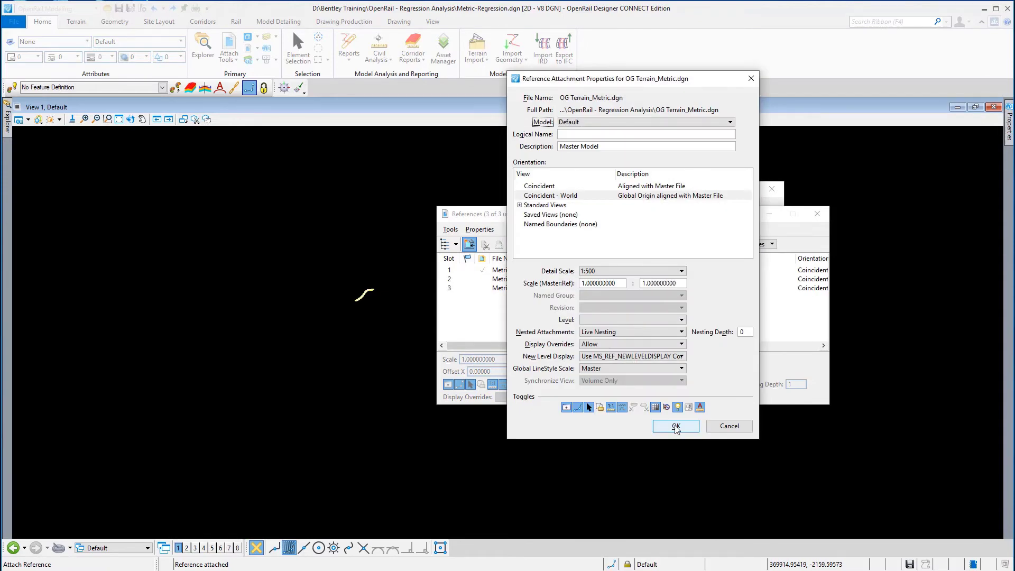
left_click(676, 425)
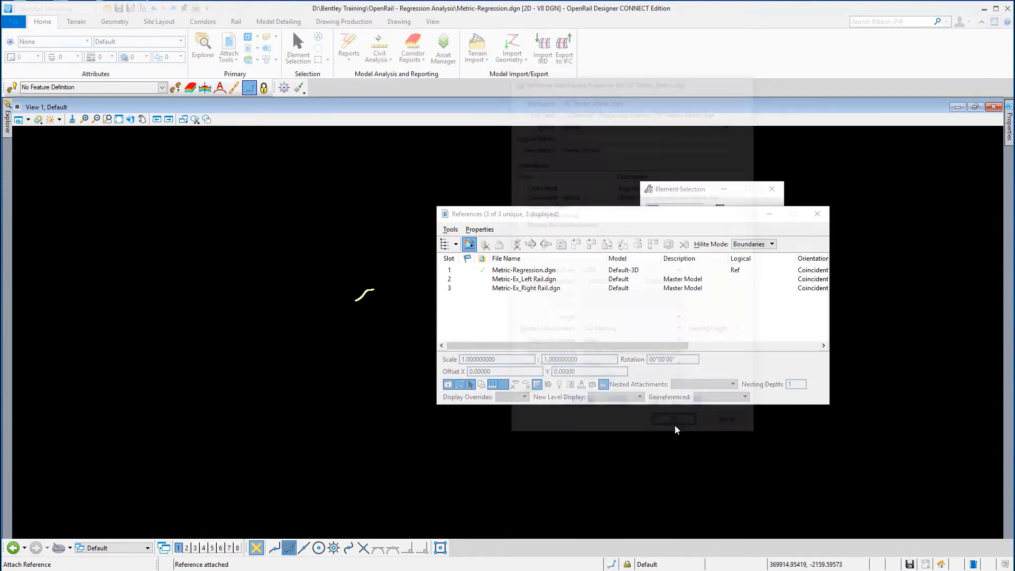
Close References, fit the alignment and terrain boundary in view, and move the selection toolbox aside.
left_click(822, 218)
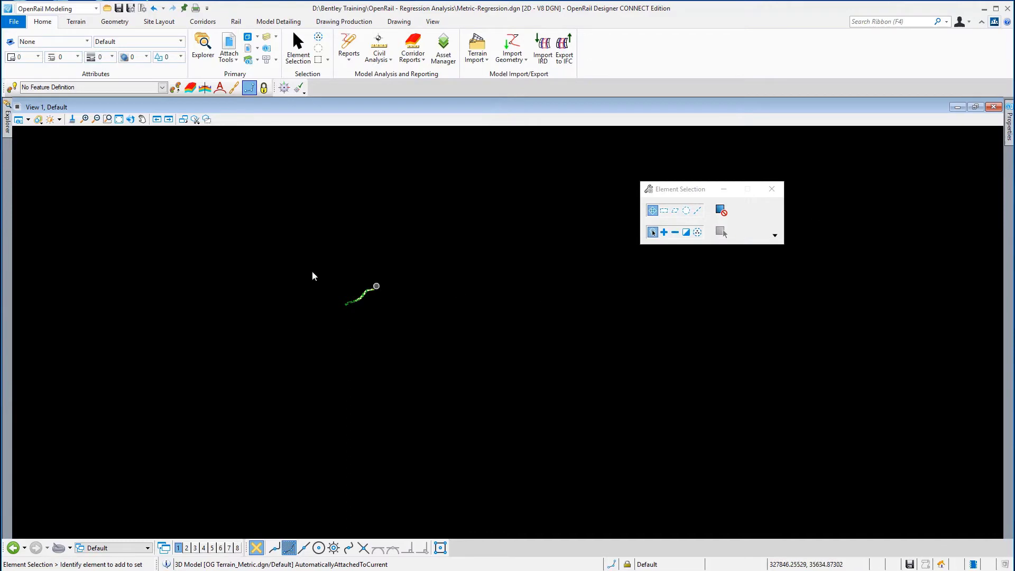
left_click(119, 120)
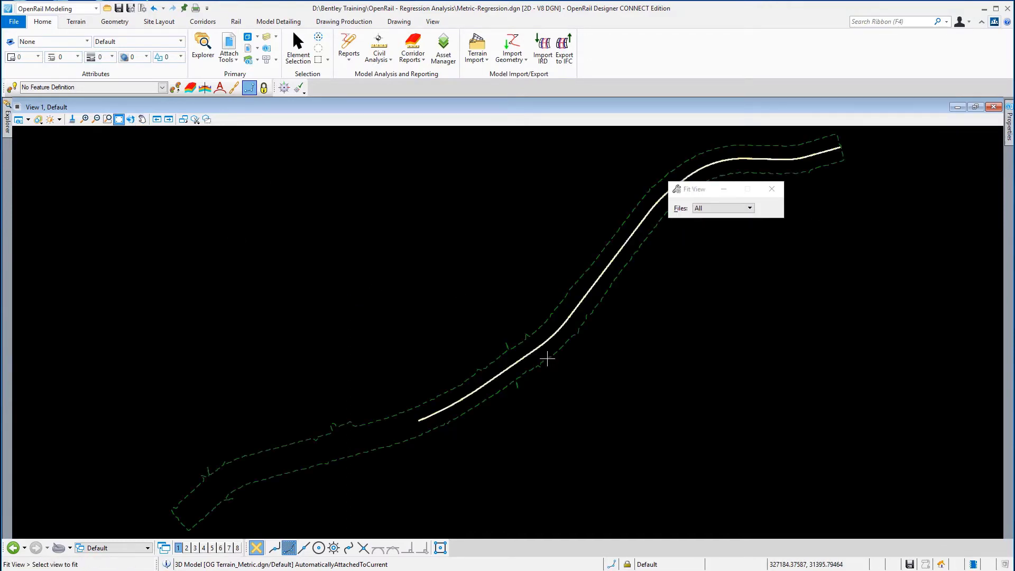
left_click(298, 48)
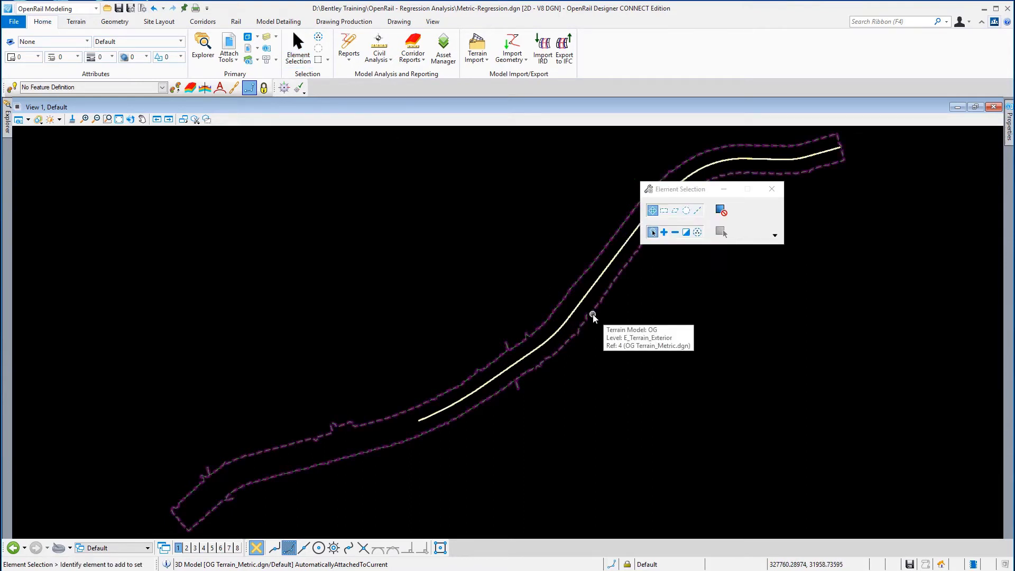
scroll(588, 301, "up", 3)
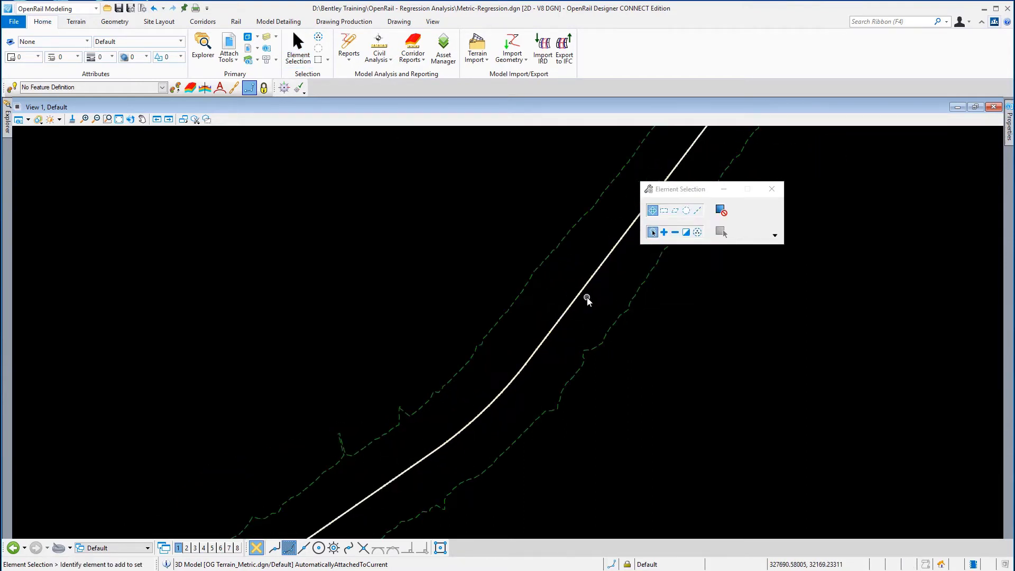
scroll(587, 300, "up", 4)
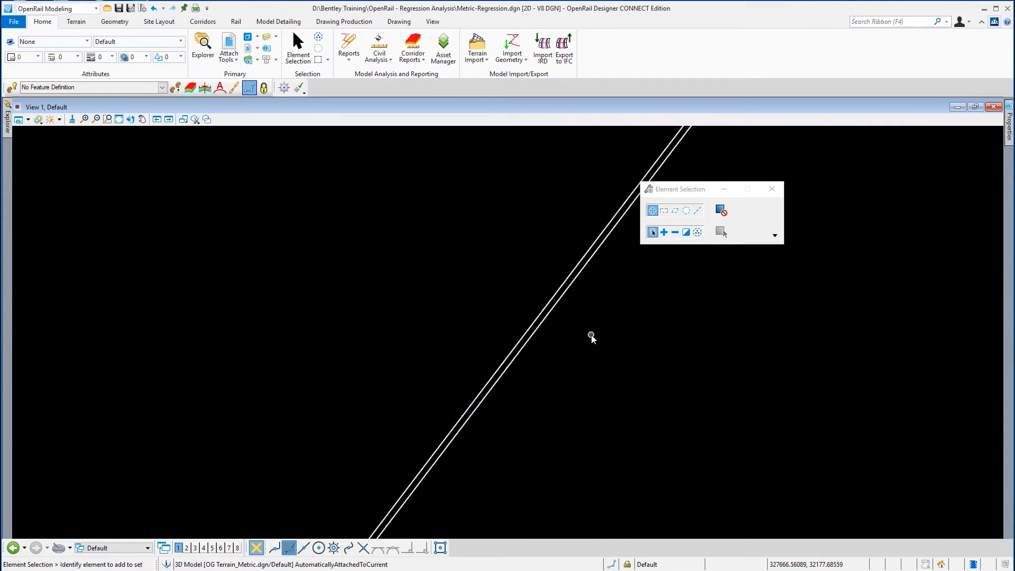
scroll(591, 335, "down", 4)
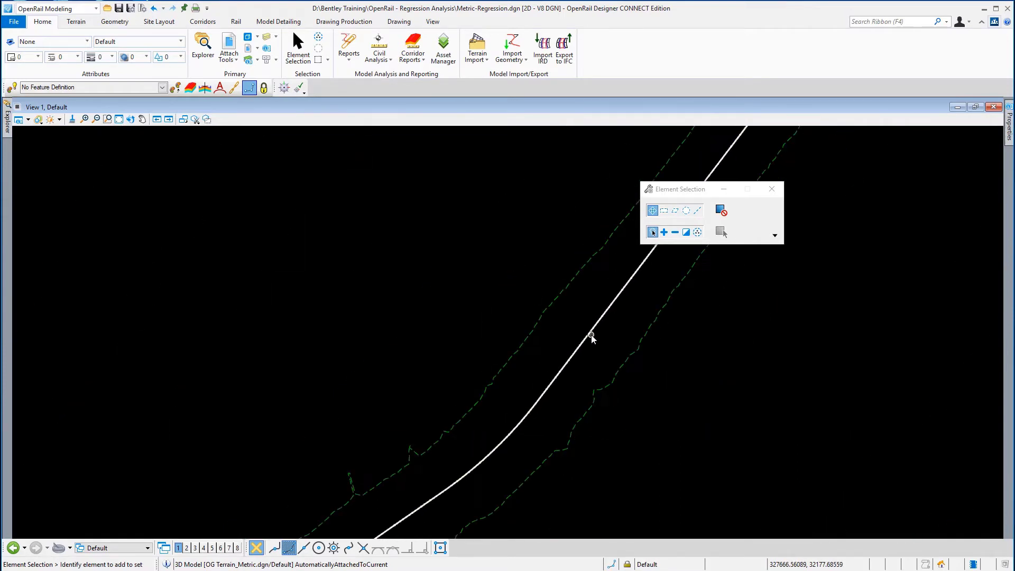
scroll(591, 334, "down", 2)
left_click_drag(681, 189, 834, 256)
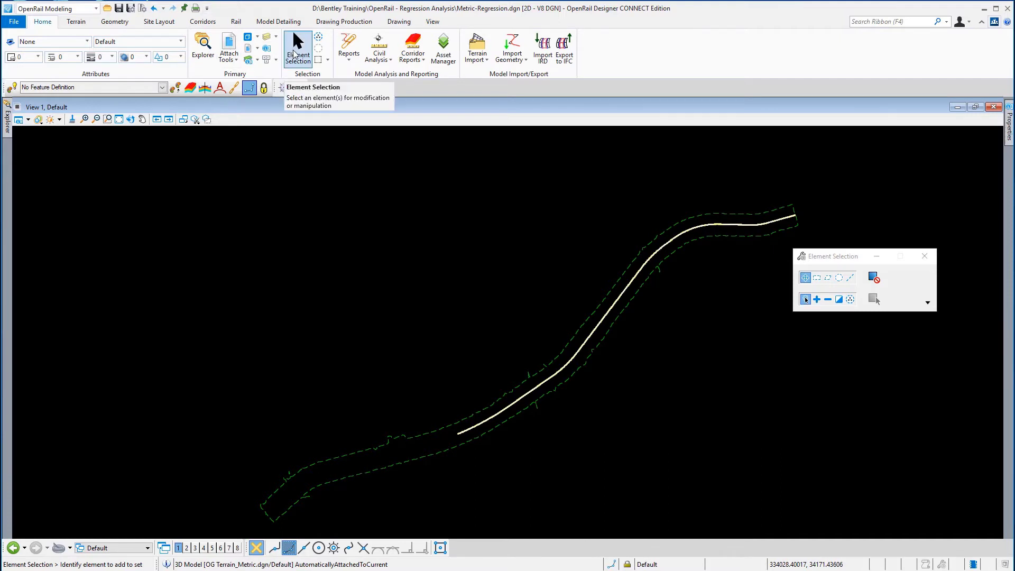
Set the OG terrain boundary as the active terrain model and clear the selection.
left_click(611, 324)
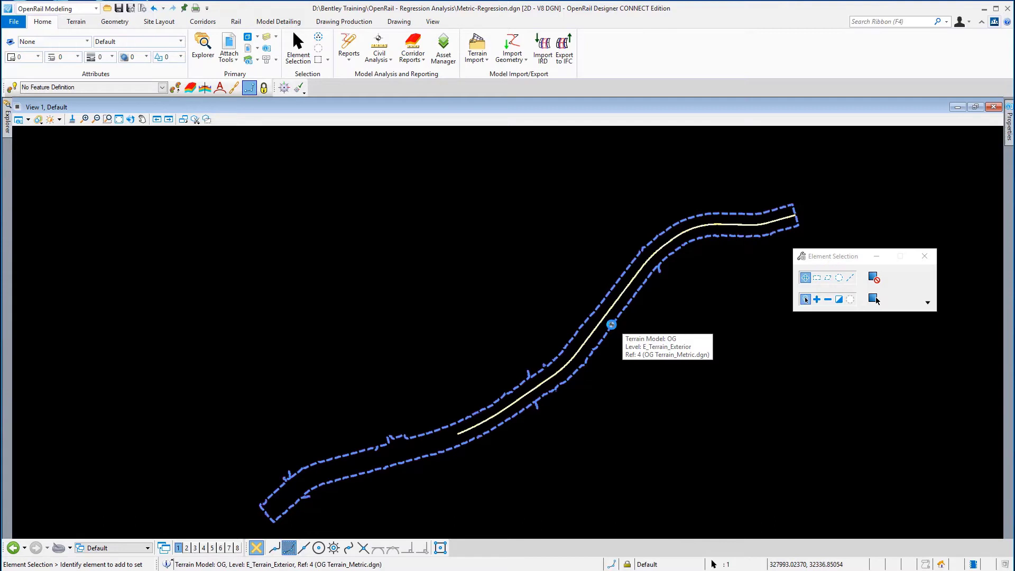
mouse_move(611, 328)
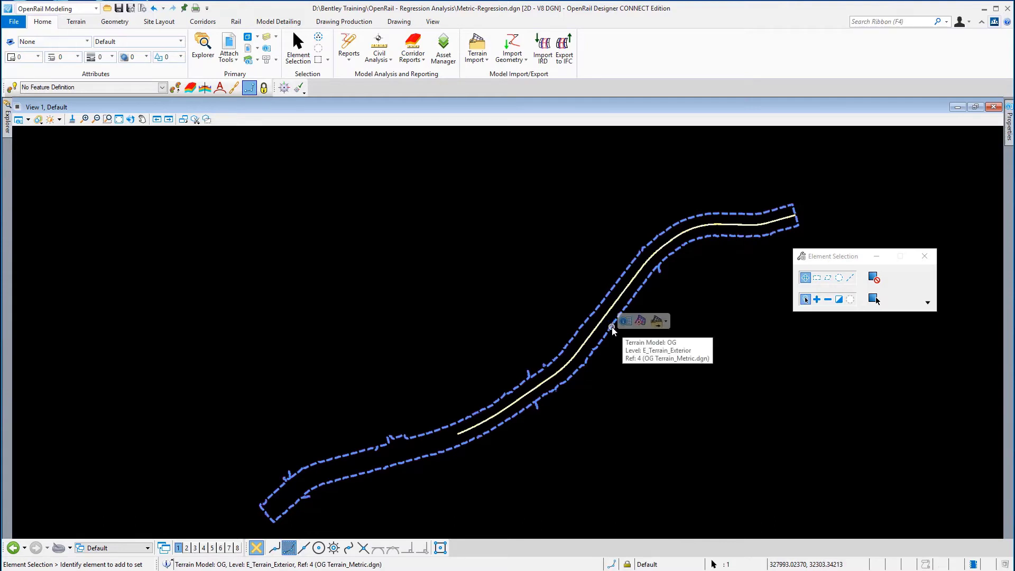
left_click(641, 322)
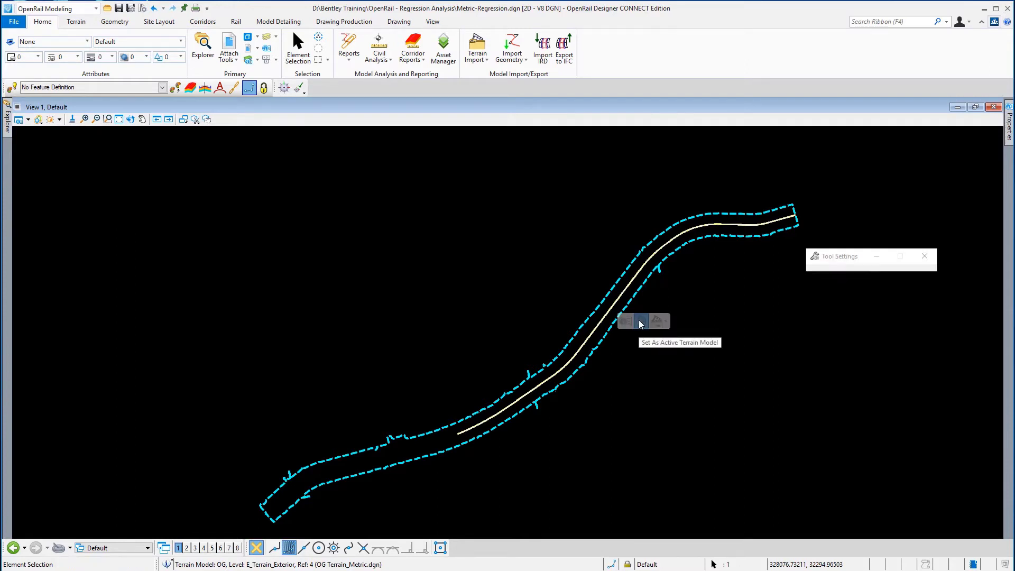
left_click(687, 375)
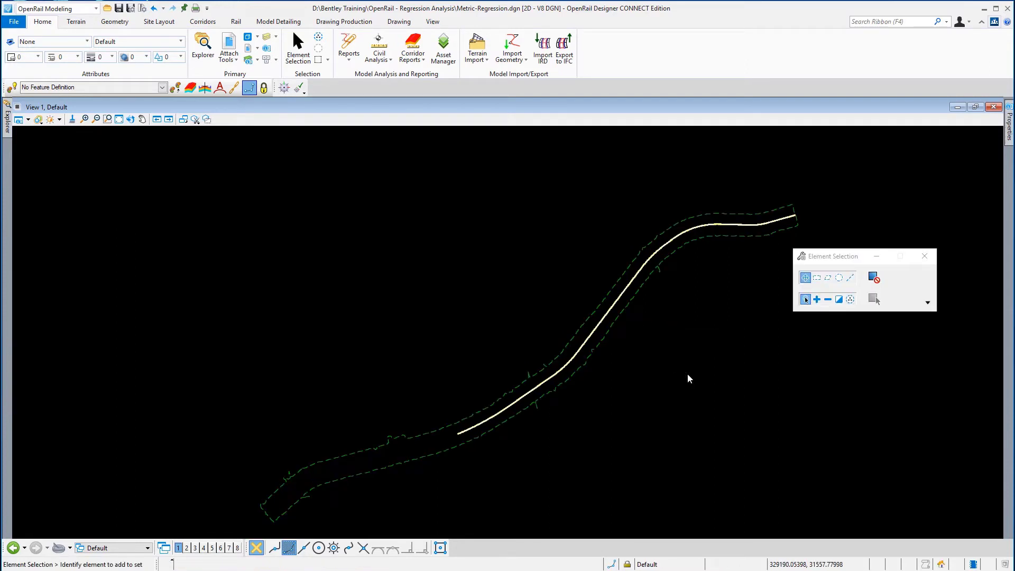
Save the settings and switch to the Rail design tools.
left_click(14, 22)
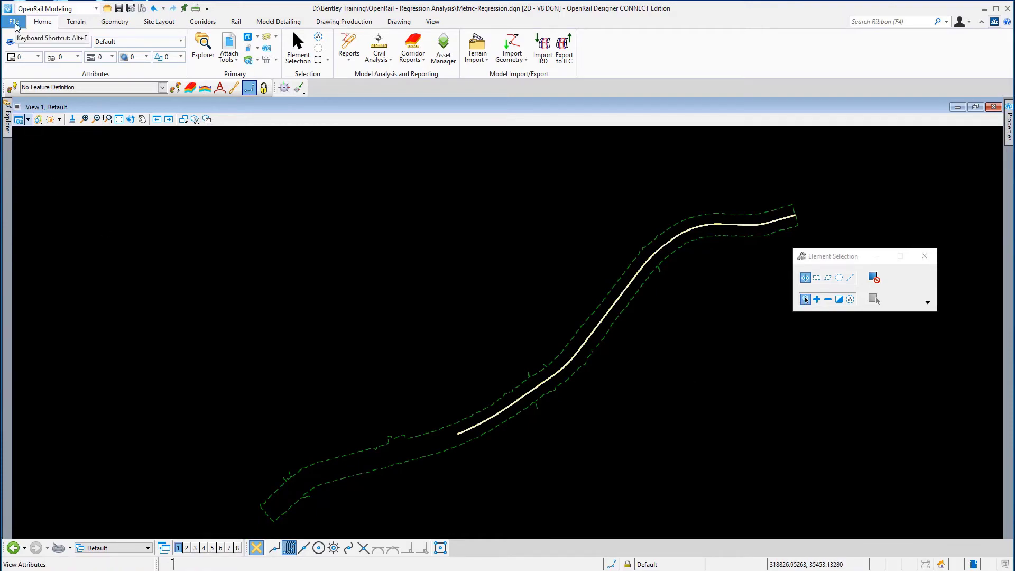
left_click(34, 134)
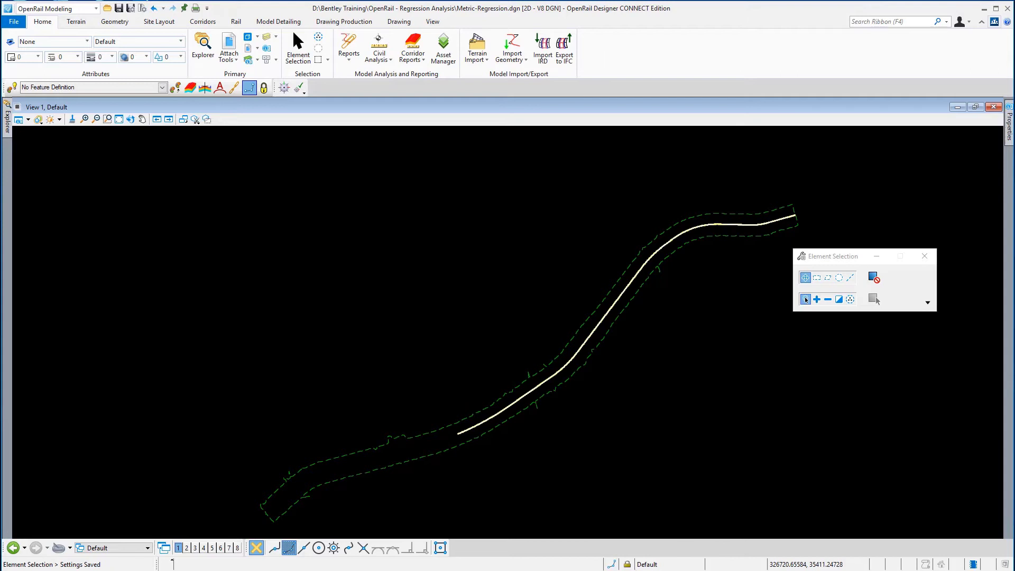
left_click(235, 23)
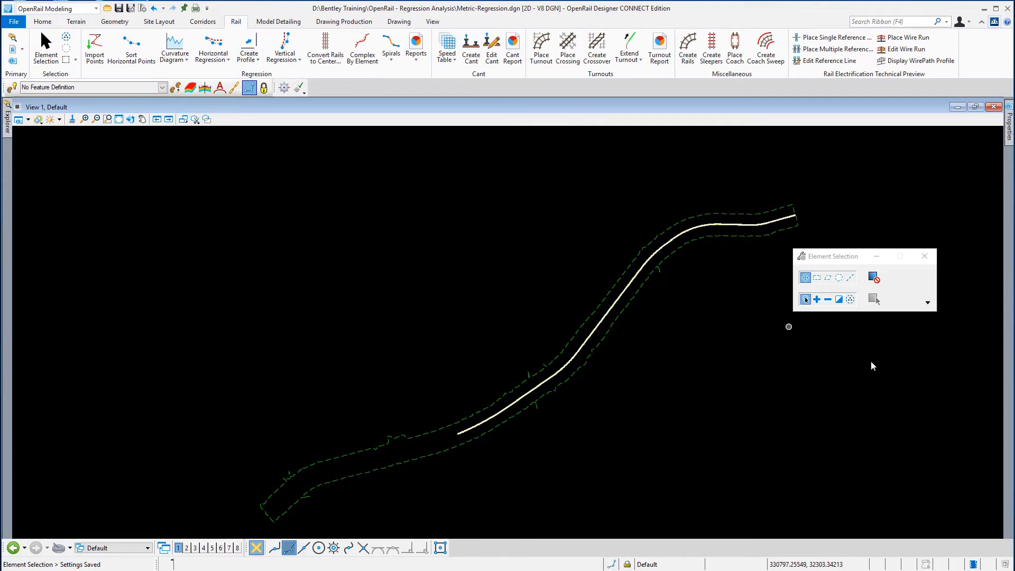
Zoom closely onto the track using Window Area.
left_click(108, 120)
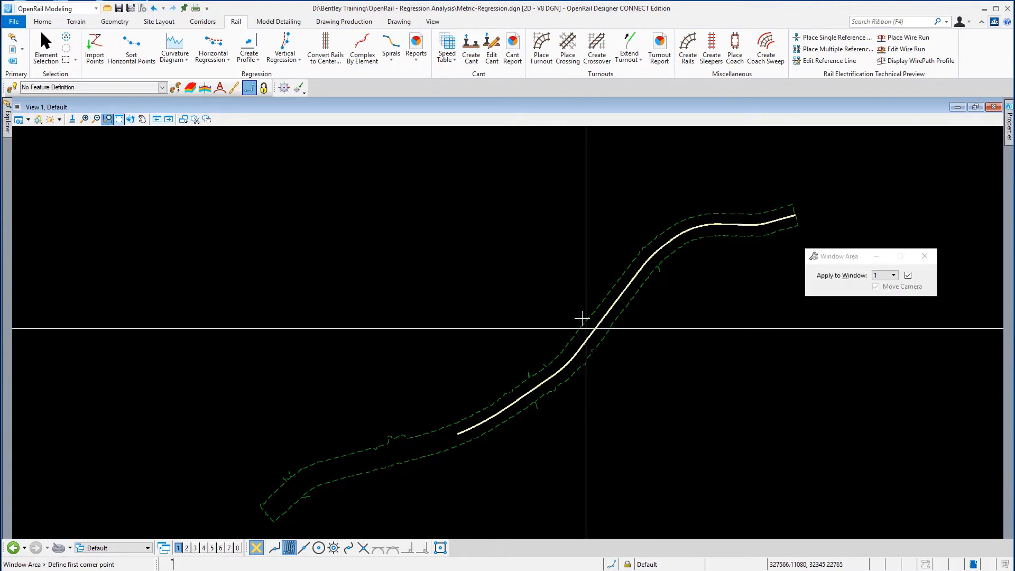
left_click(582, 318)
left_click(608, 343)
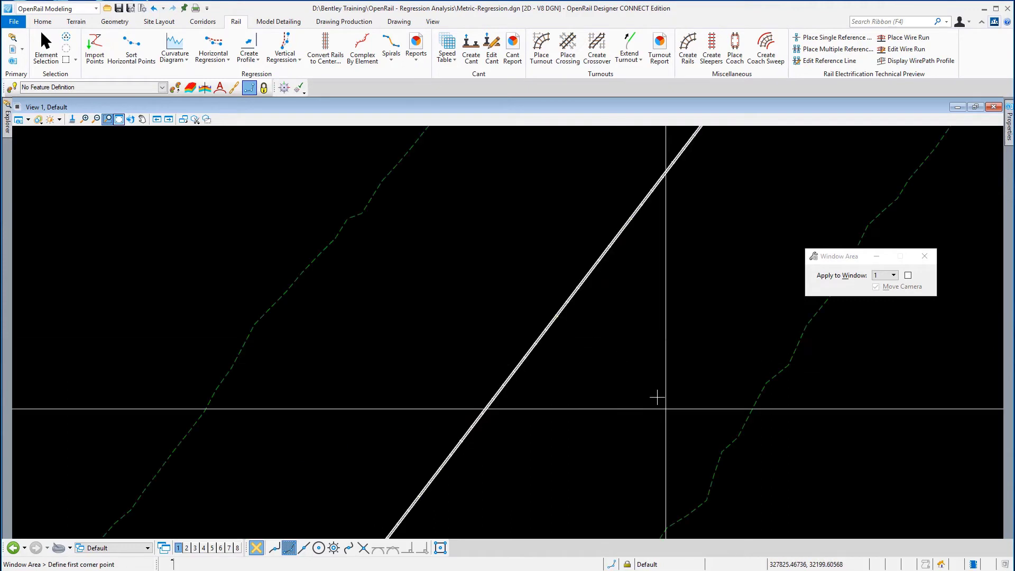
right_click(654, 390)
left_click(562, 311)
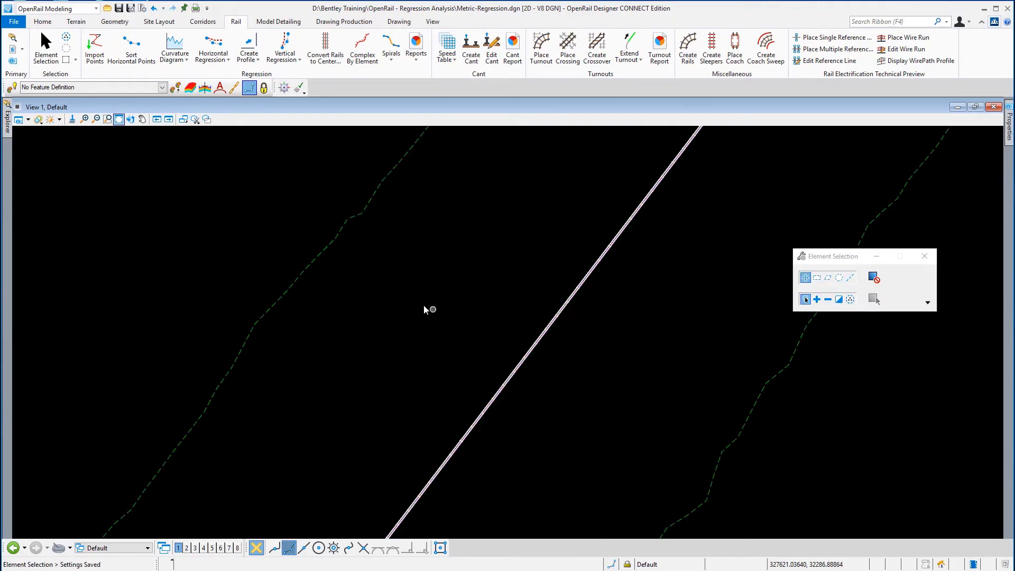
left_click(413, 308)
Convert the left and right rails to a centerline with name prefix 'Regression Line'.
left_click(331, 58)
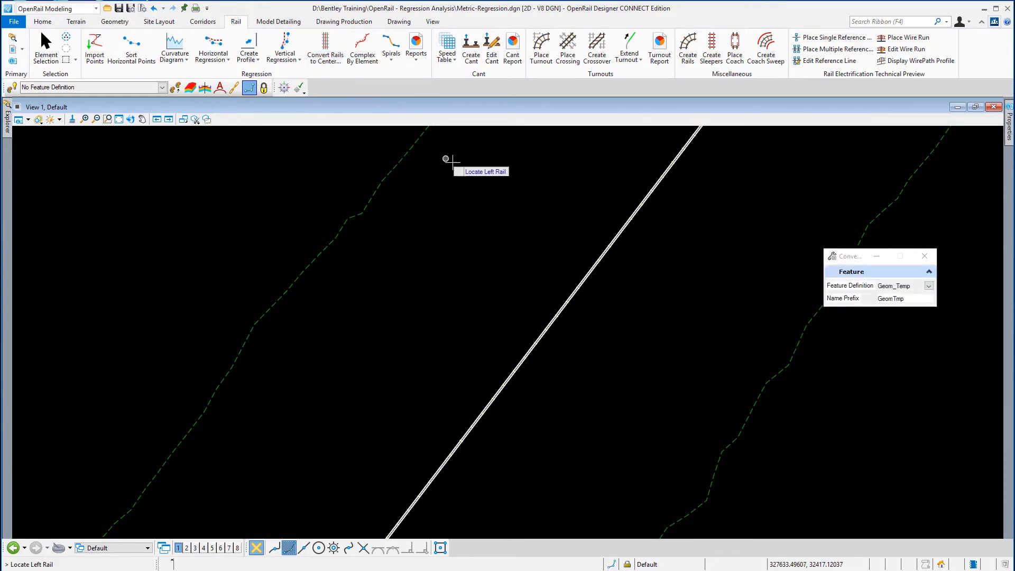
left_click_drag(849, 257, 532, 165)
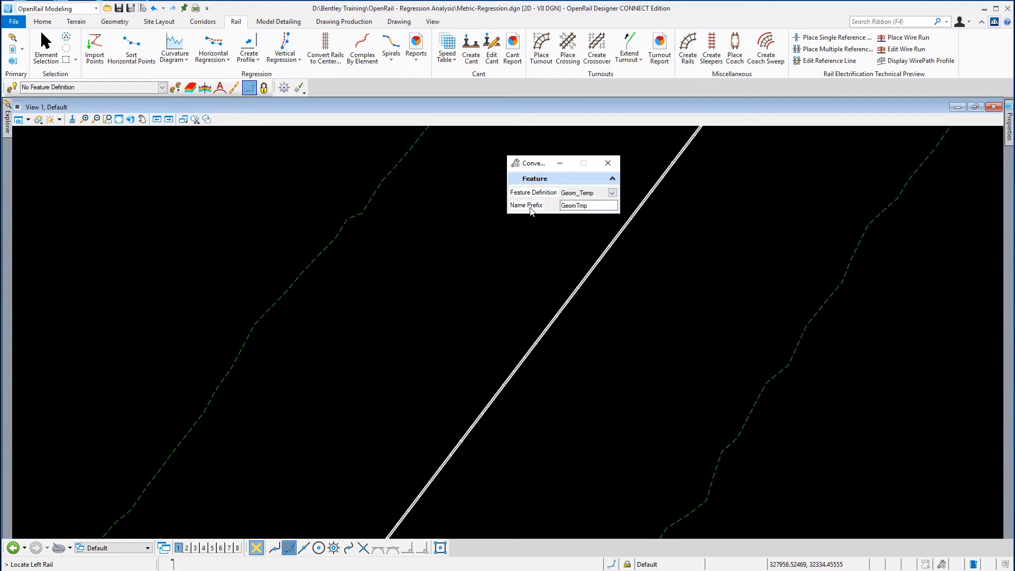
left_click_drag(586, 206, 536, 200)
type("Regression Line")
scroll(616, 257, "up", 3)
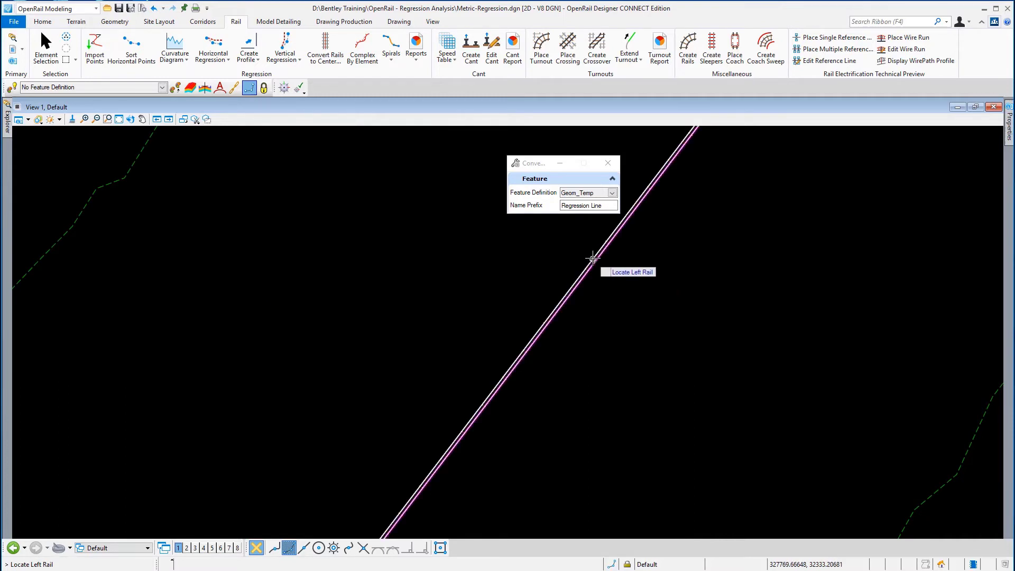
left_click(592, 255)
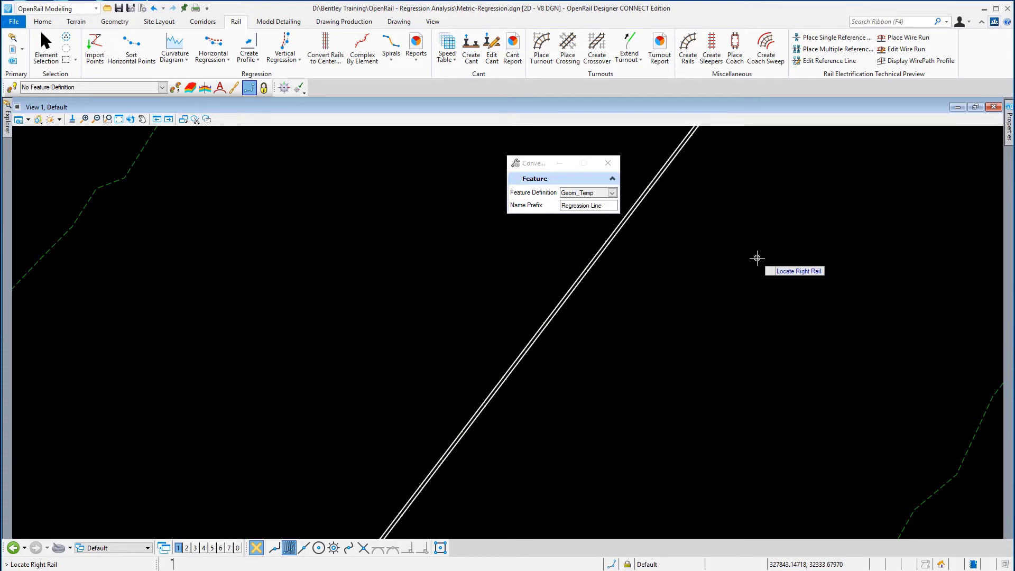
left_click(757, 258)
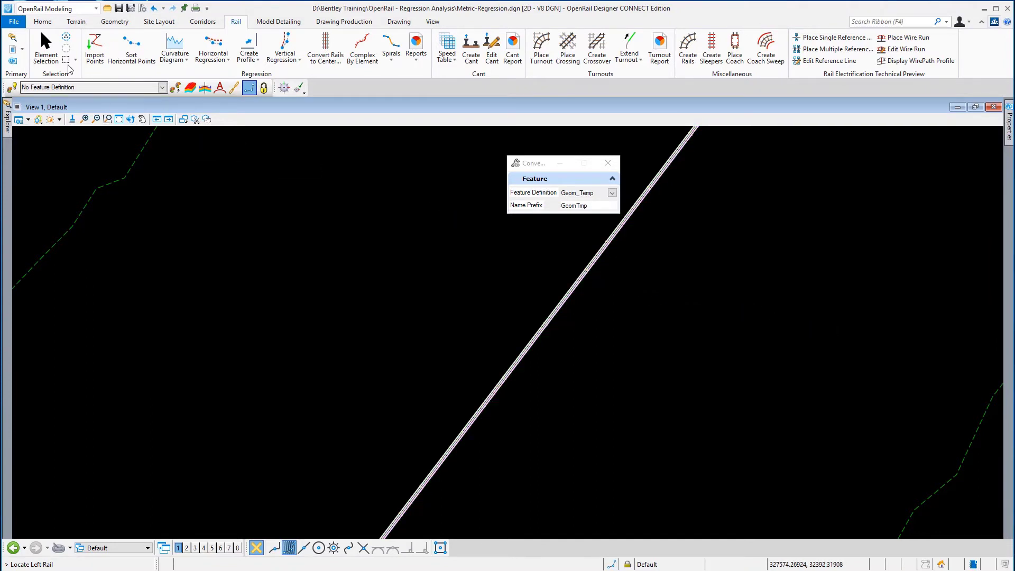
End the conversion with Element Selection and switch to the Home tools.
left_click(46, 50)
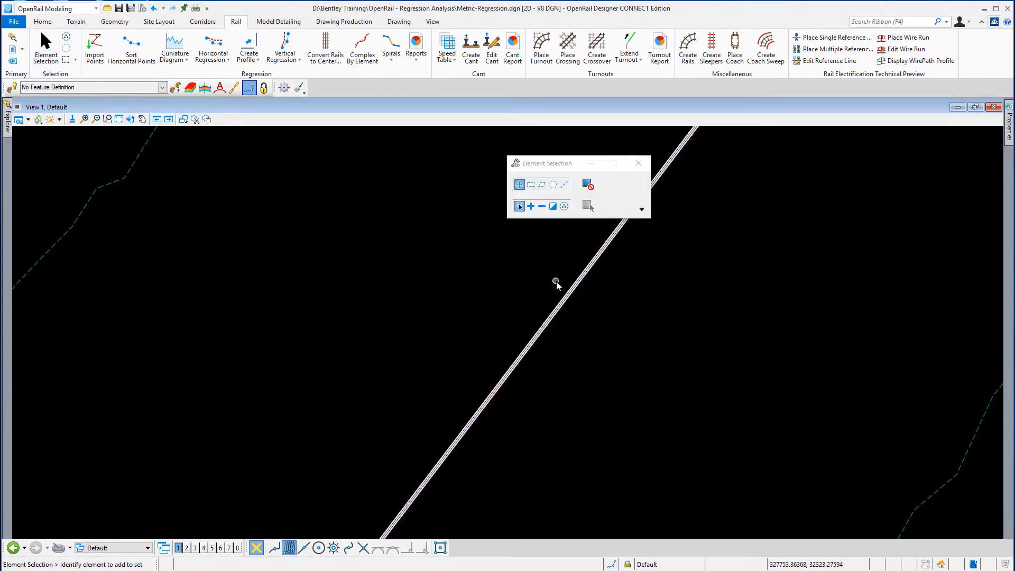
scroll(556, 284, "up", 4)
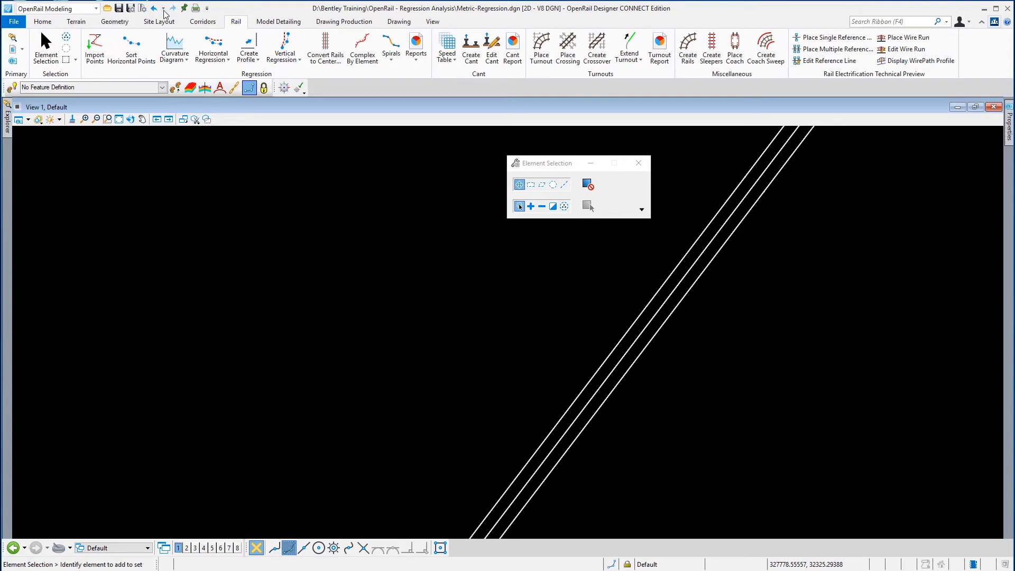
left_click(41, 22)
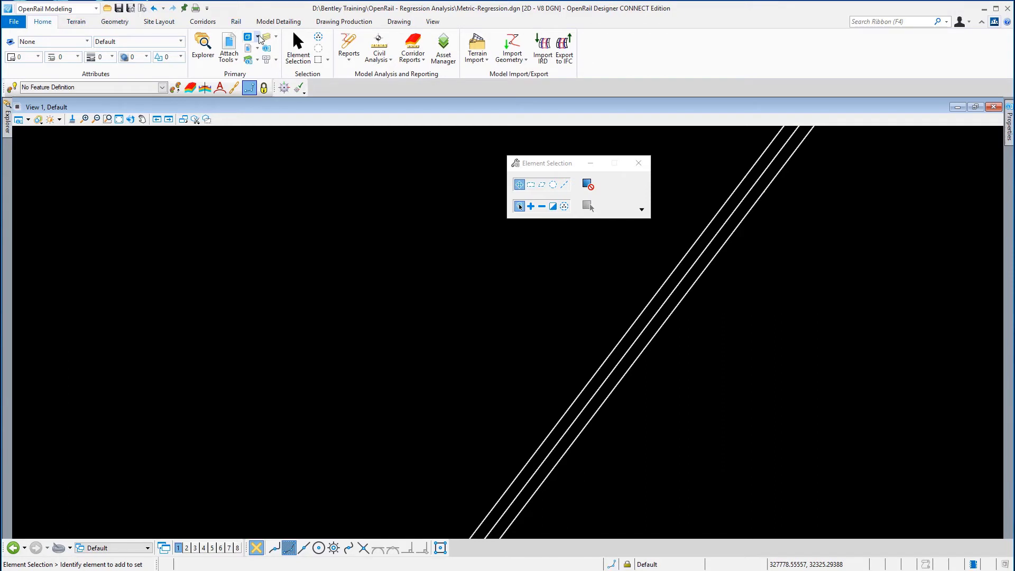
Turn all levels off in View 1's Level Display and expand Element Selection's level list.
left_click(267, 40)
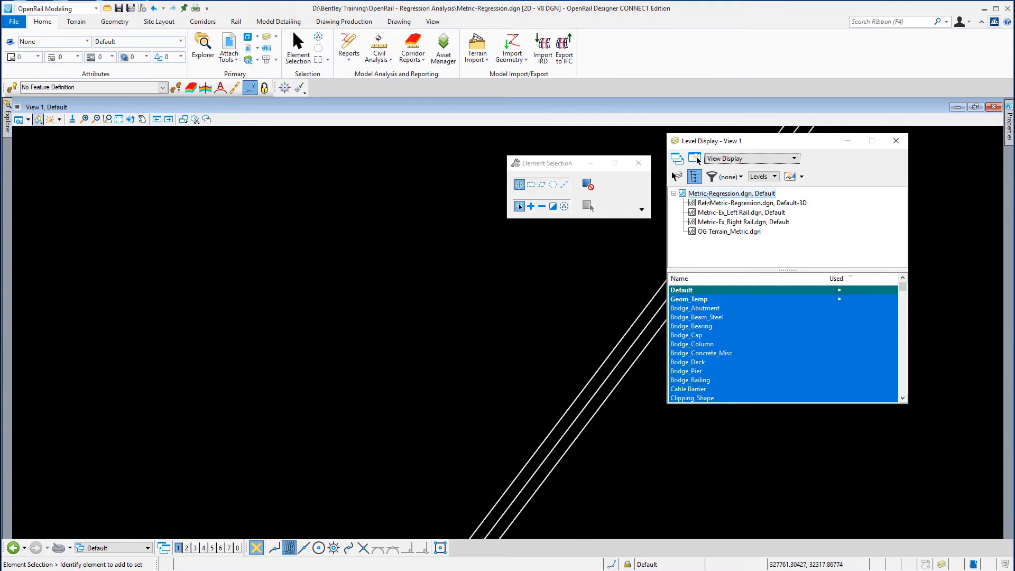
right_click(697, 326)
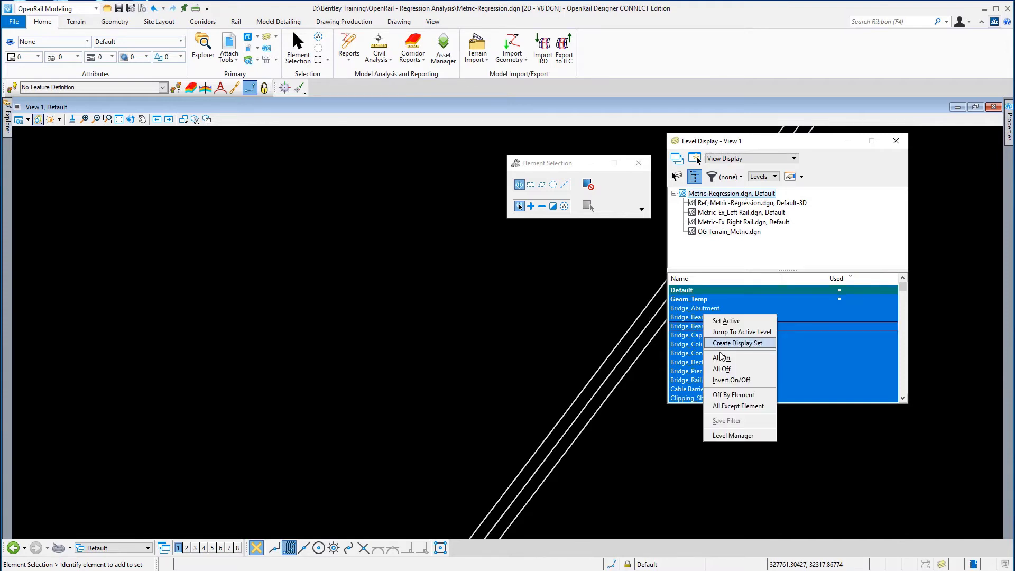
left_click(722, 370)
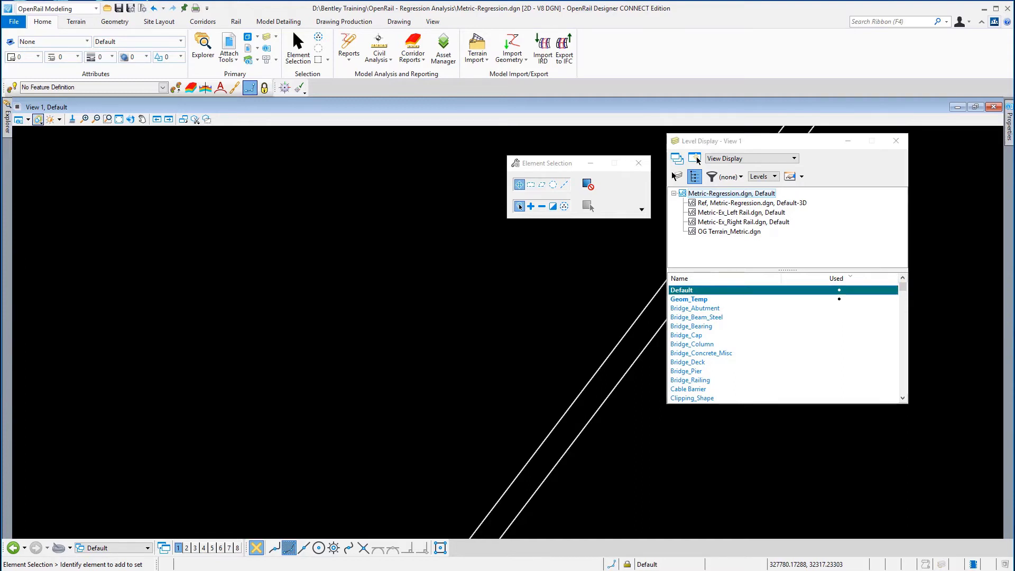
left_click(642, 210)
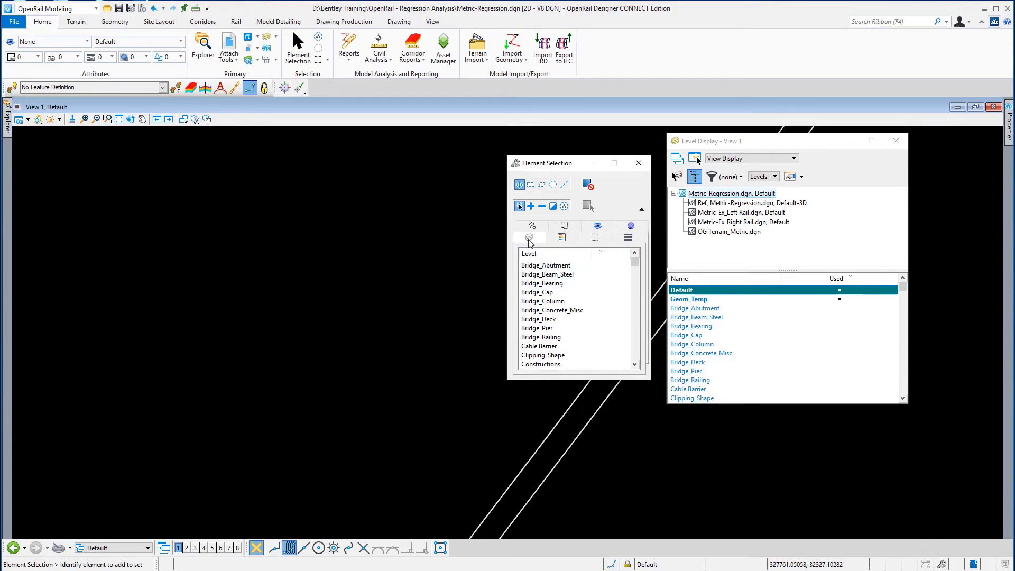
Select all Default-level elements and display a point's properties (Feature Name 185, Use Point).
left_click(636, 367)
left_click(637, 367)
left_click(637, 367)
left_click(637, 367)
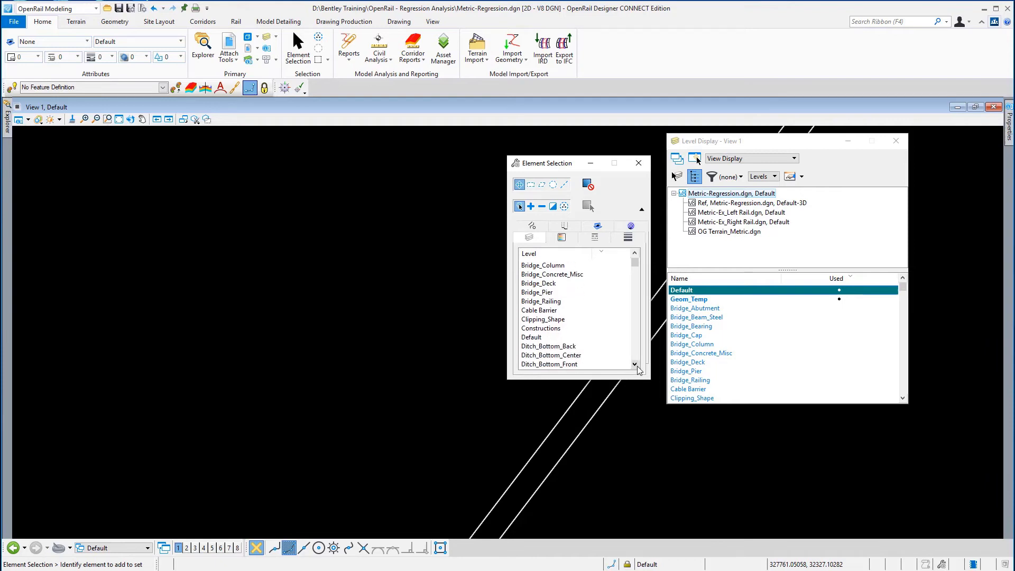
left_click(546, 338)
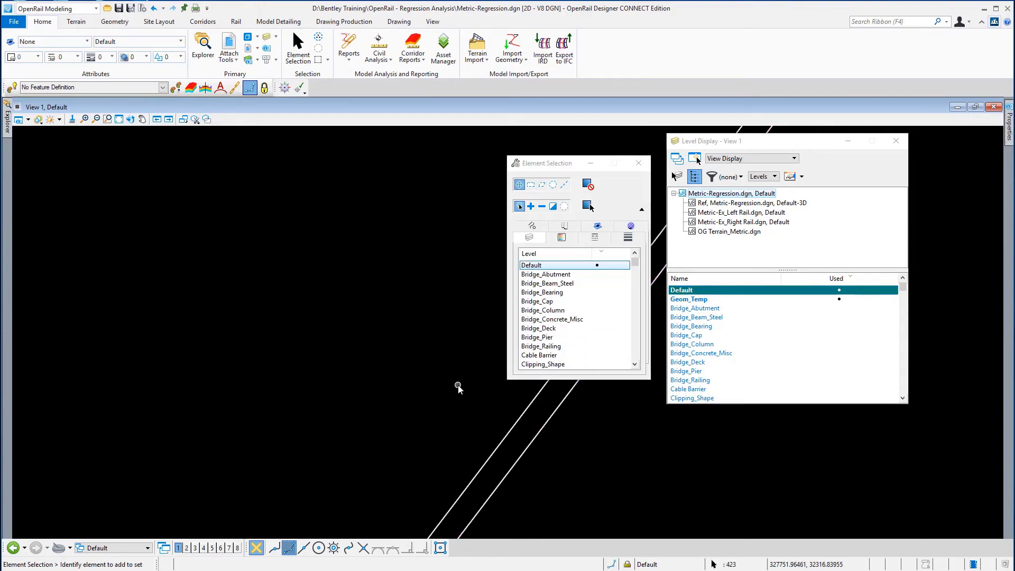
scroll(457, 492, "down", 1)
scroll(458, 492, "up", 3)
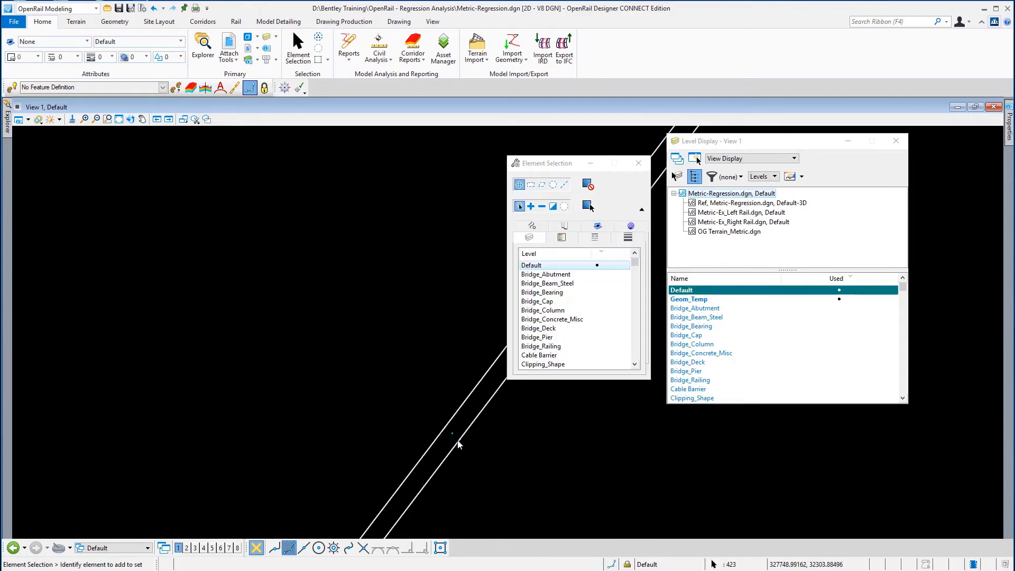
mouse_move(449, 429)
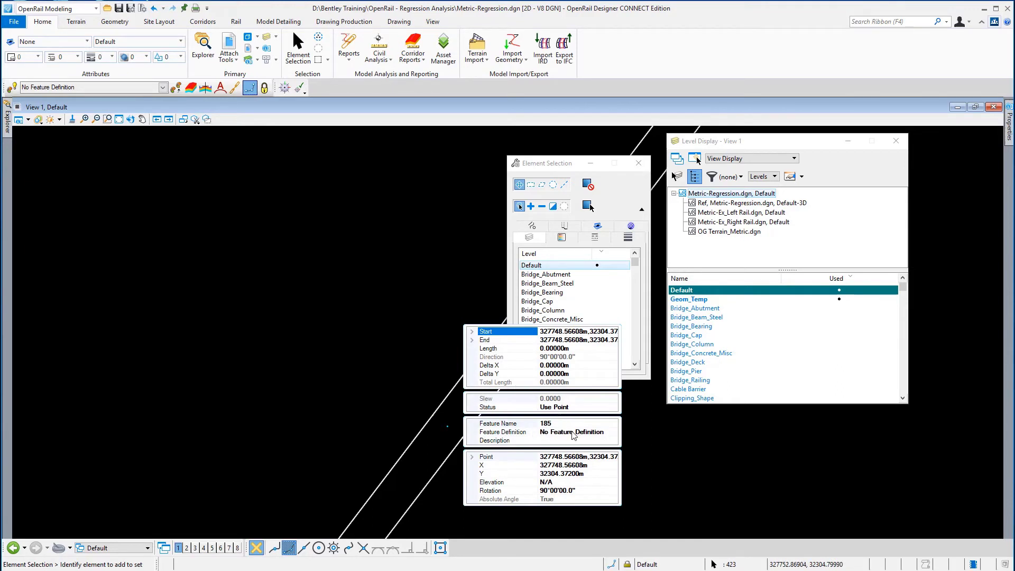
Assign the Point > Rail > Regression Point feature definition to the selected points.
left_click(613, 436)
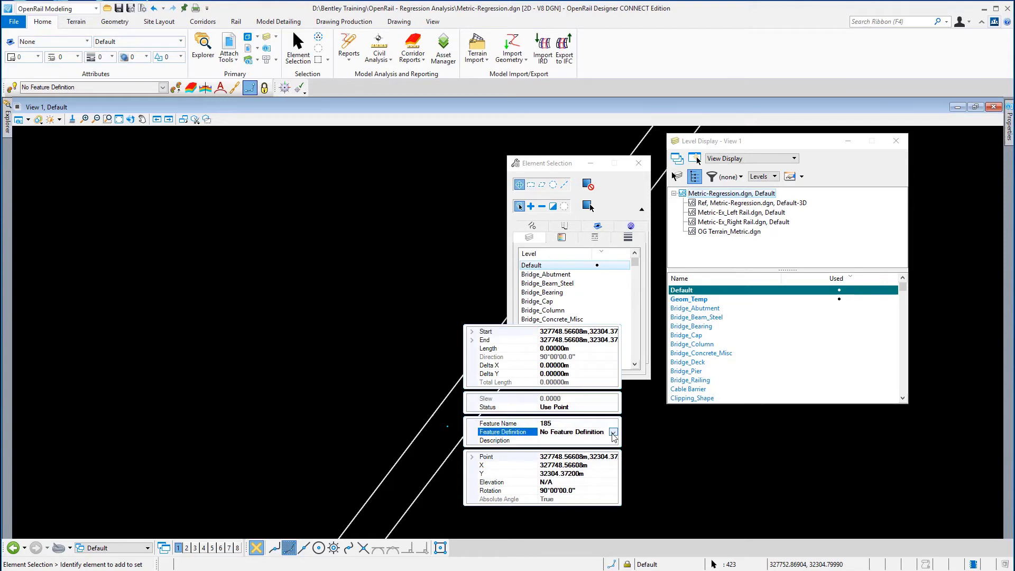
left_click(613, 433)
left_click(465, 449)
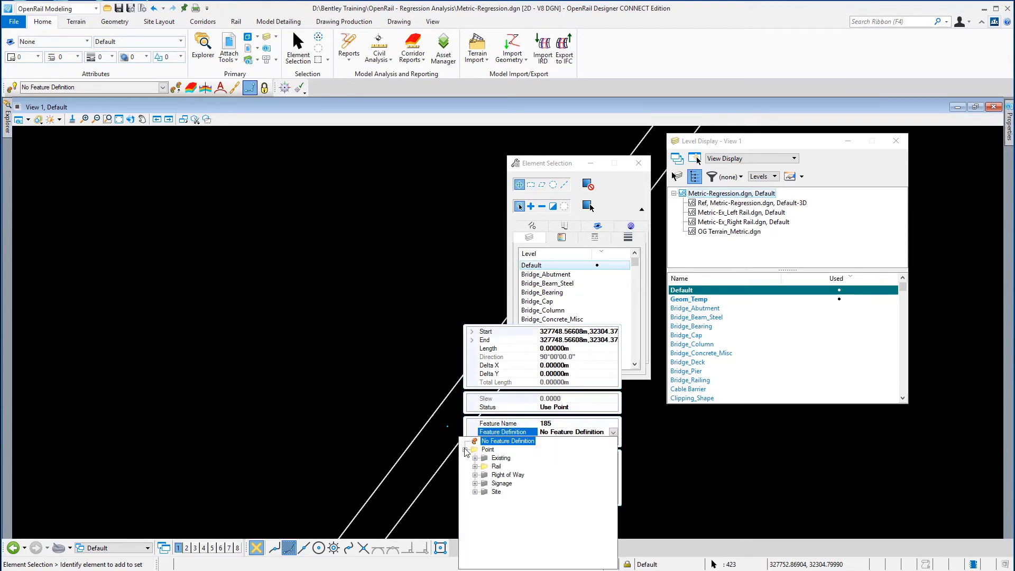
left_click(474, 466)
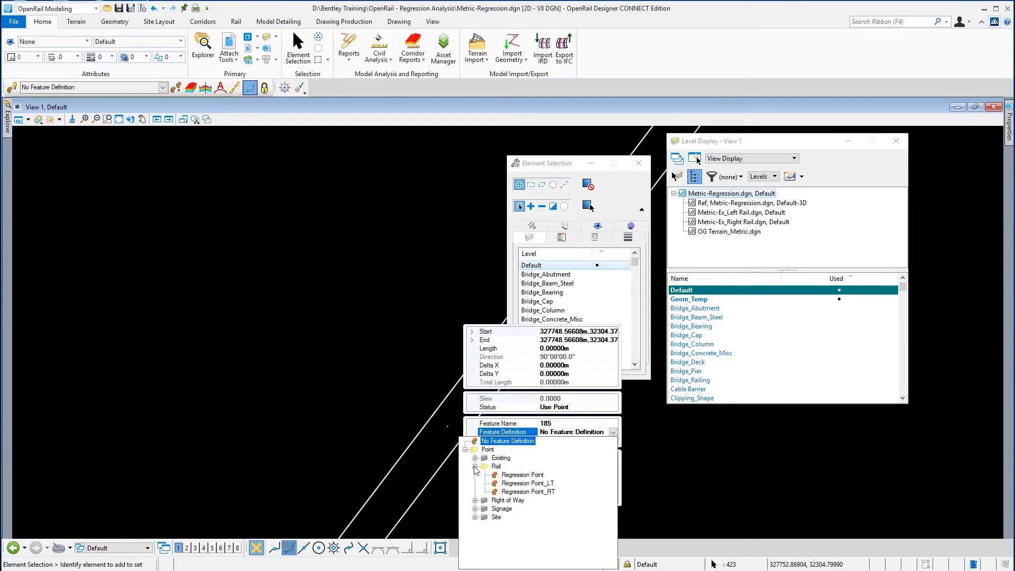
left_click(522, 476)
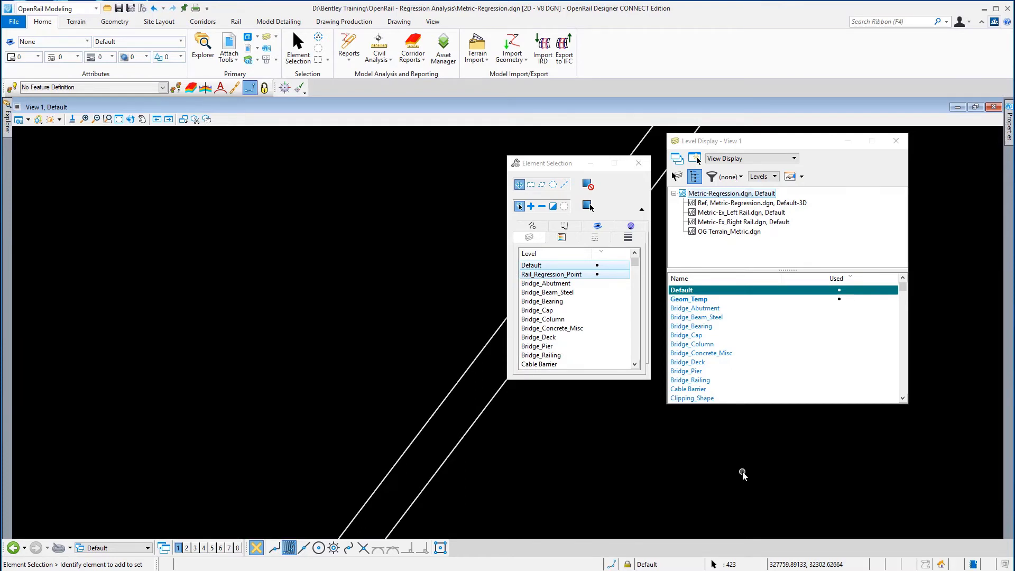
Clear the selection, sort Level Display by Used, and turn on Rail_Regression_Point.
left_click(743, 474)
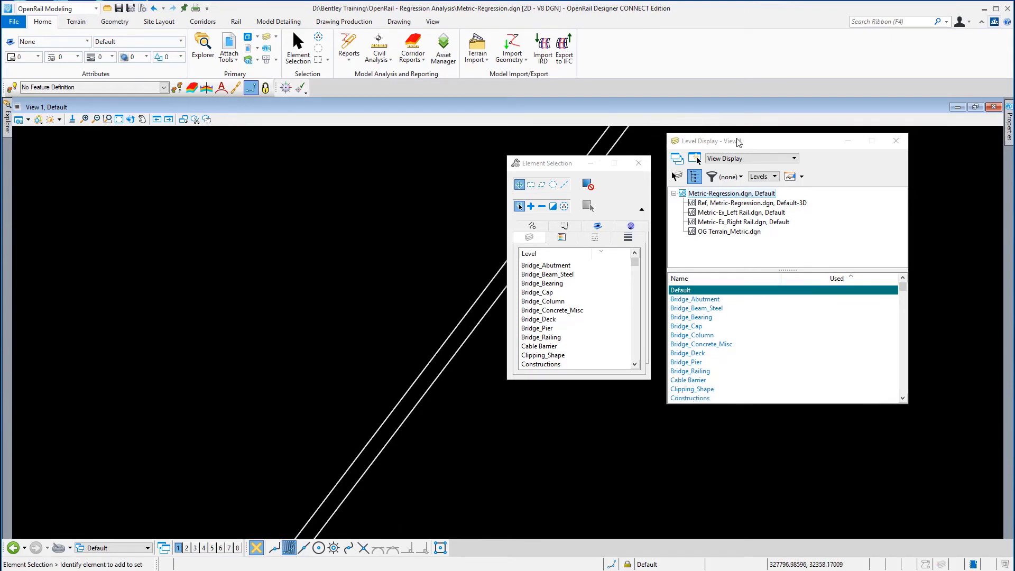
left_click(850, 279)
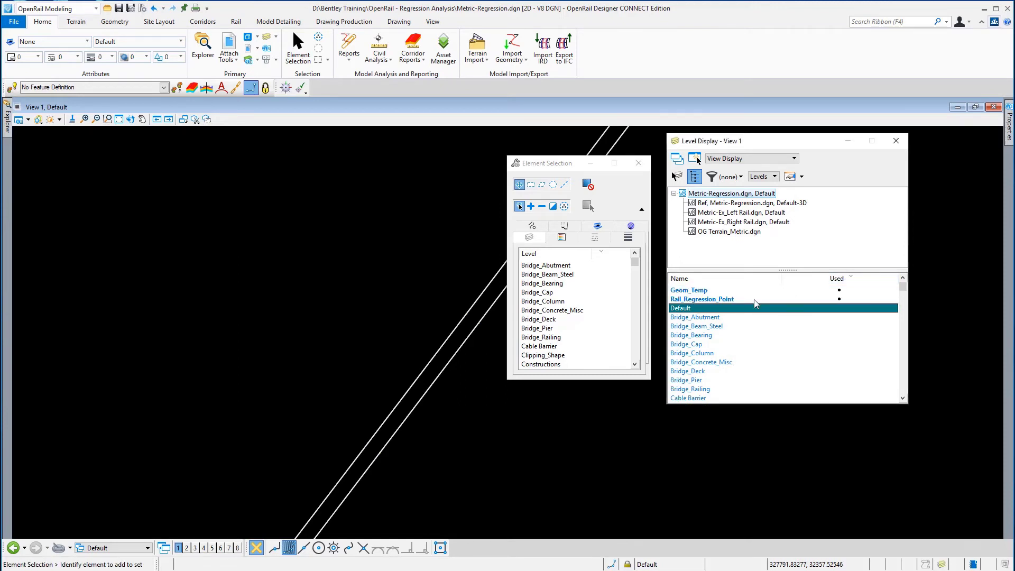
left_click(698, 299)
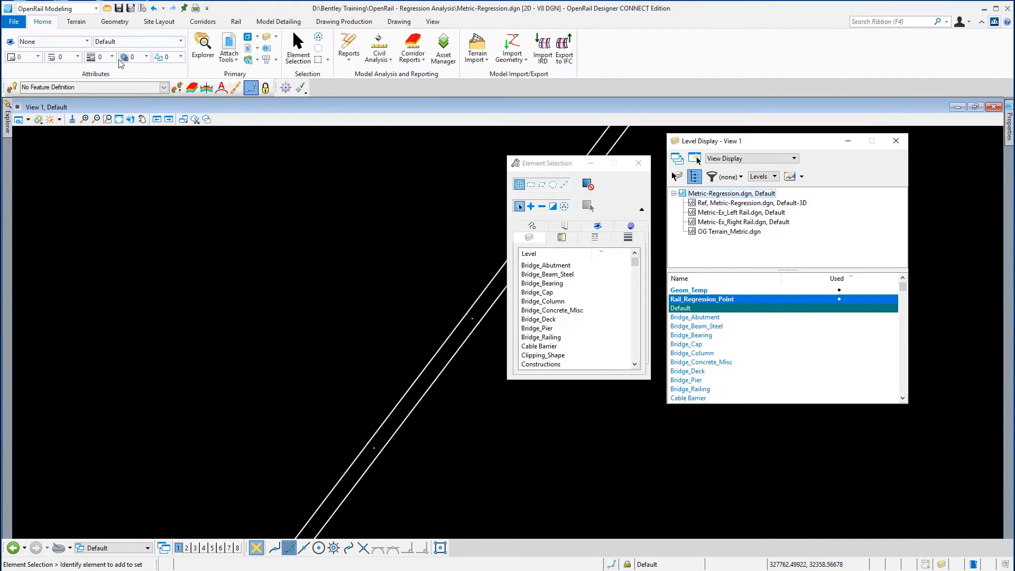
Sort Level Manager by usage, verify Rail_Regression_Point has 423 elements, then close both level dialogs.
left_click(248, 62)
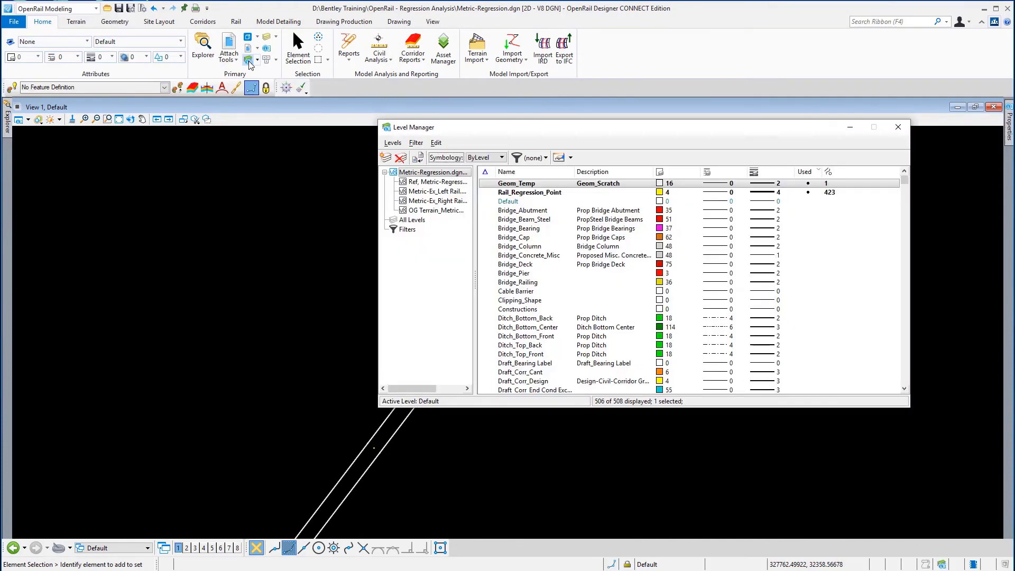
left_click(812, 175)
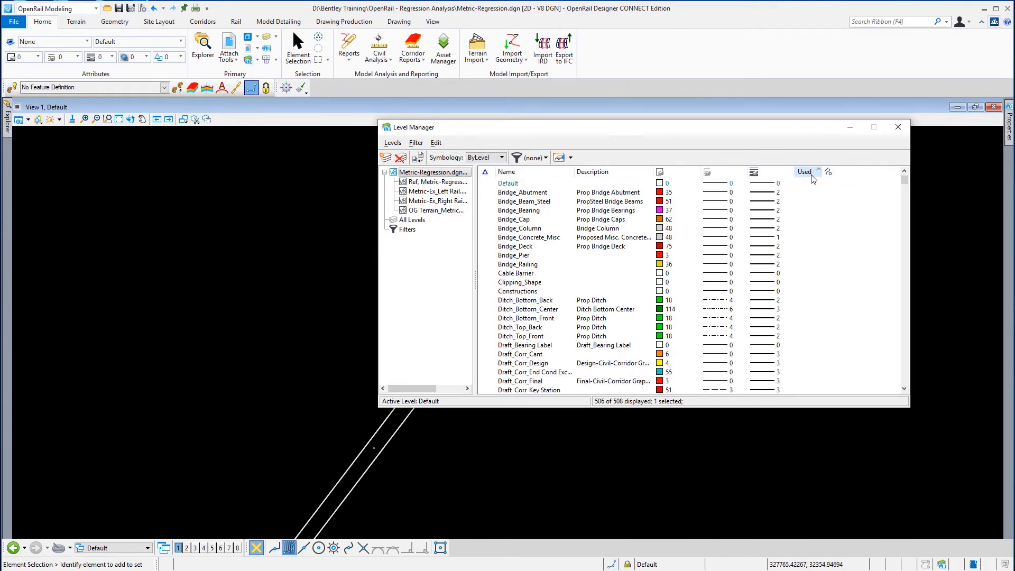
left_click(813, 176)
left_click(731, 195)
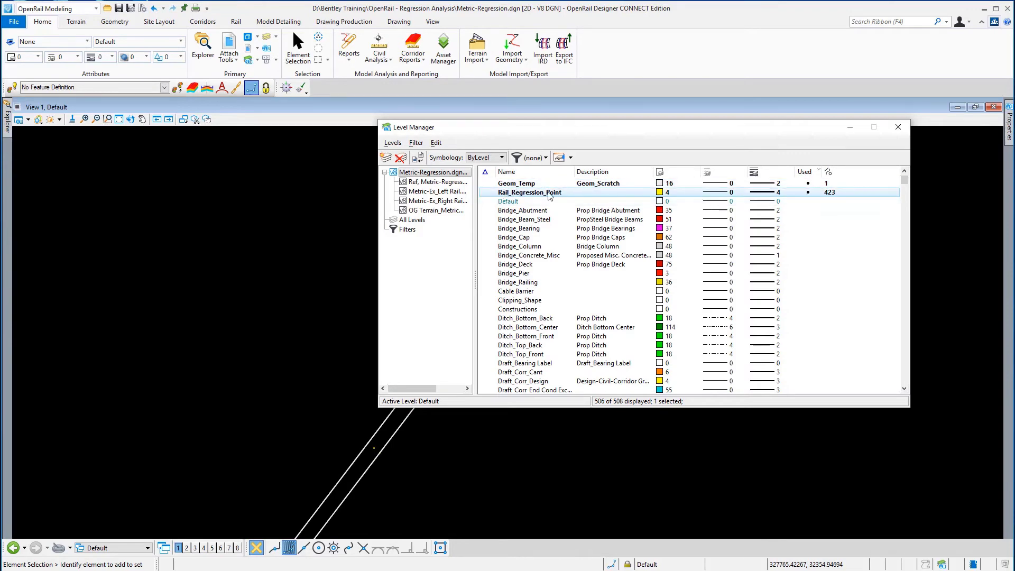
left_click(899, 126)
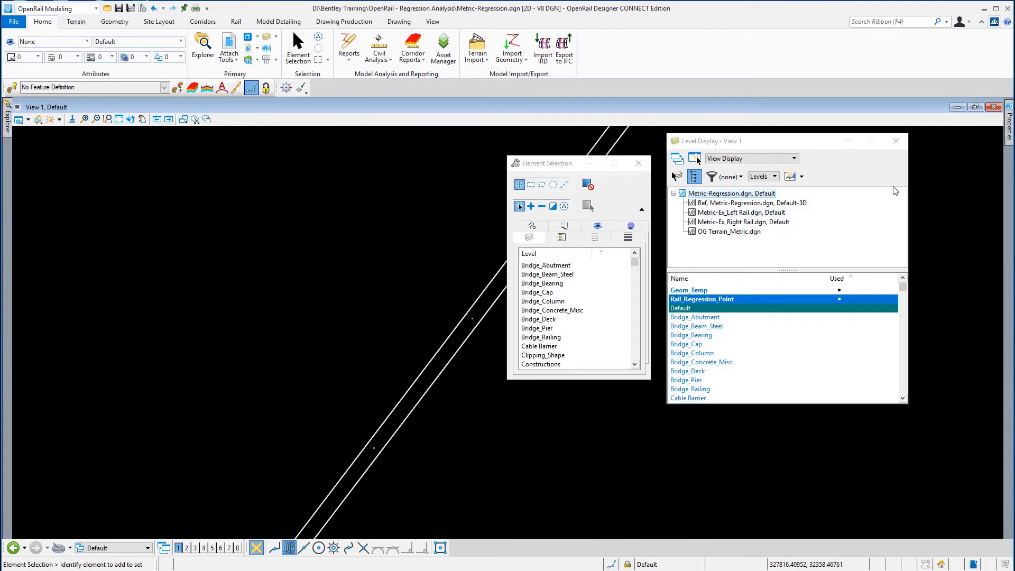
left_click(898, 143)
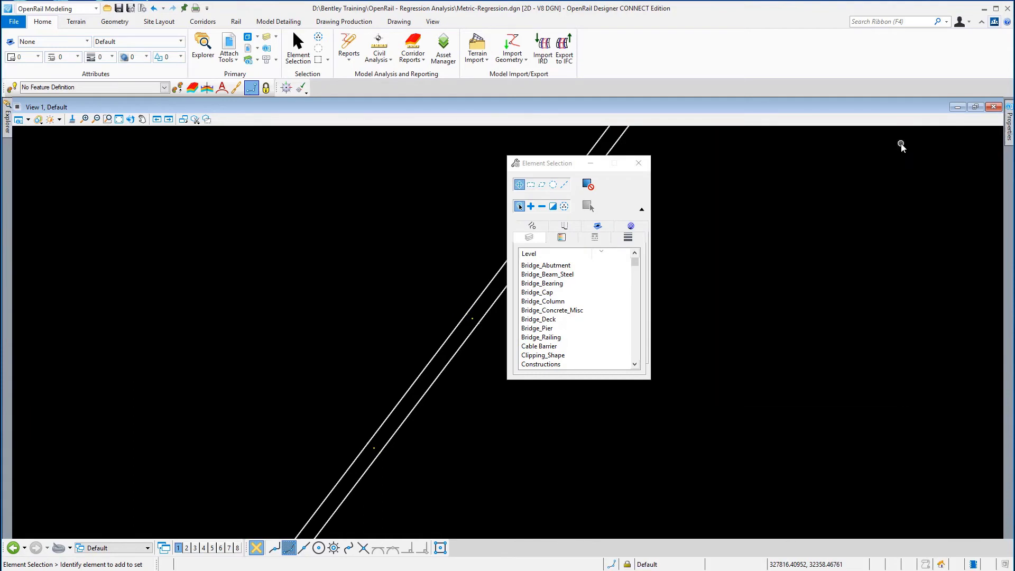
Hide the extended level filter settings in the Element Selection dialog.
left_click(641, 211)
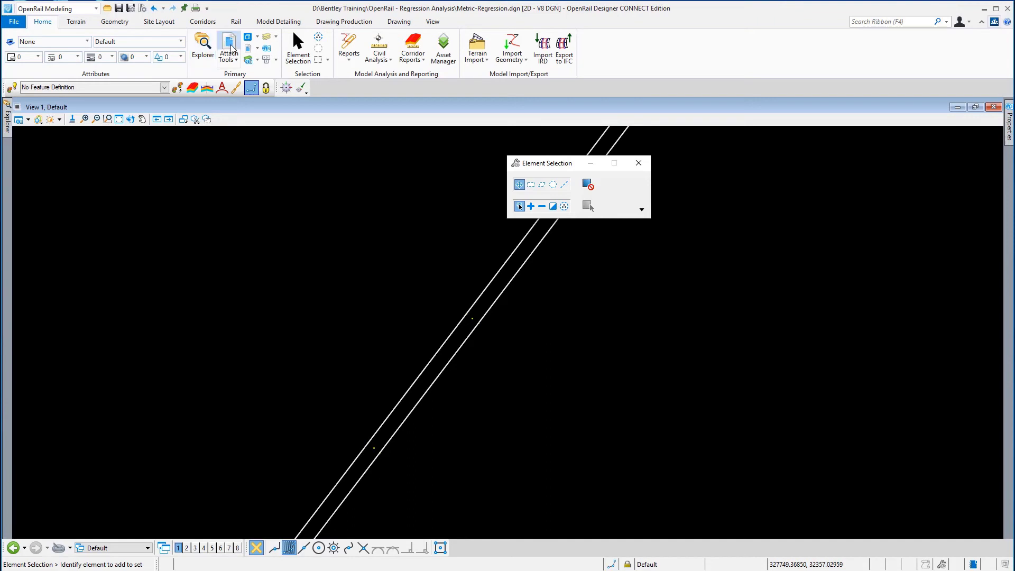
Turn off display of the Metric-Ex_Left Rail.dgn and Metric-Ex_Right Rail.dgn references.
left_click(236, 60)
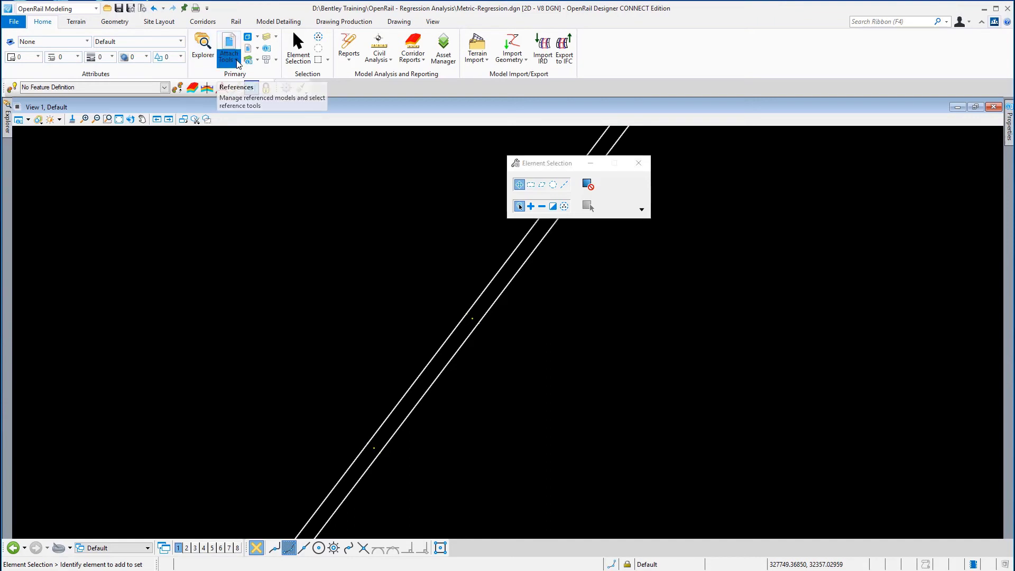
left_click(251, 77)
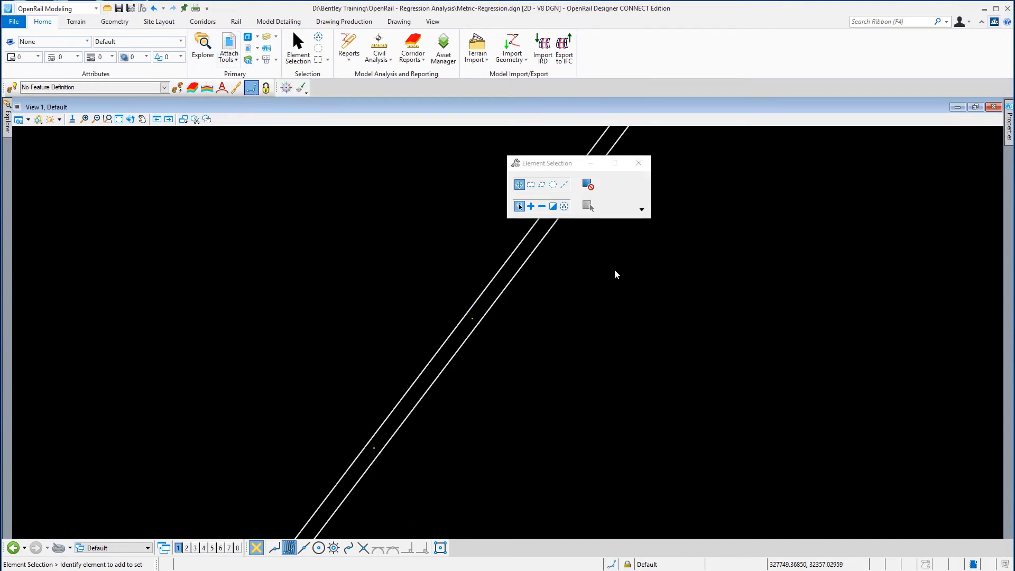
left_click(523, 279)
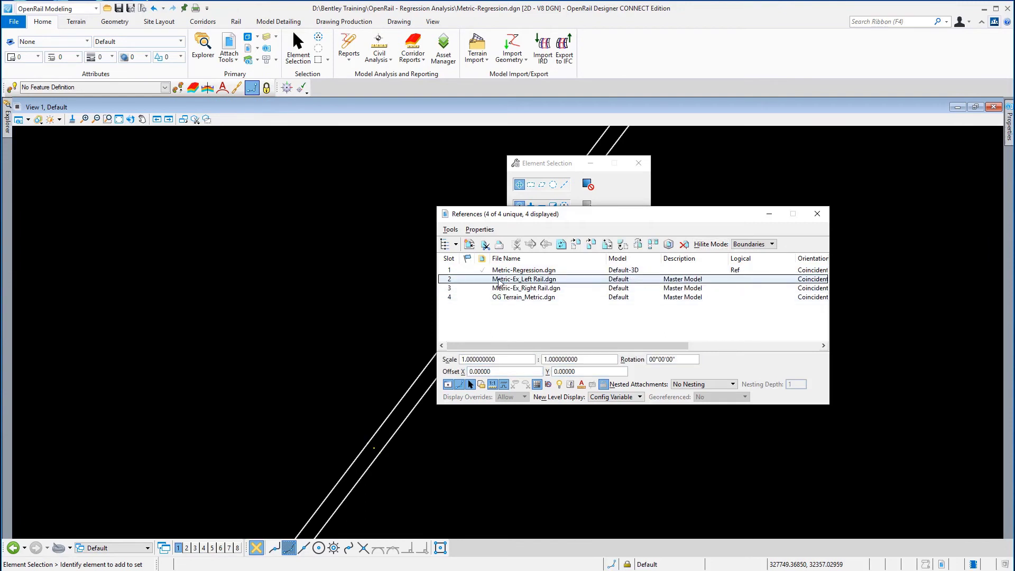
left_click(448, 385)
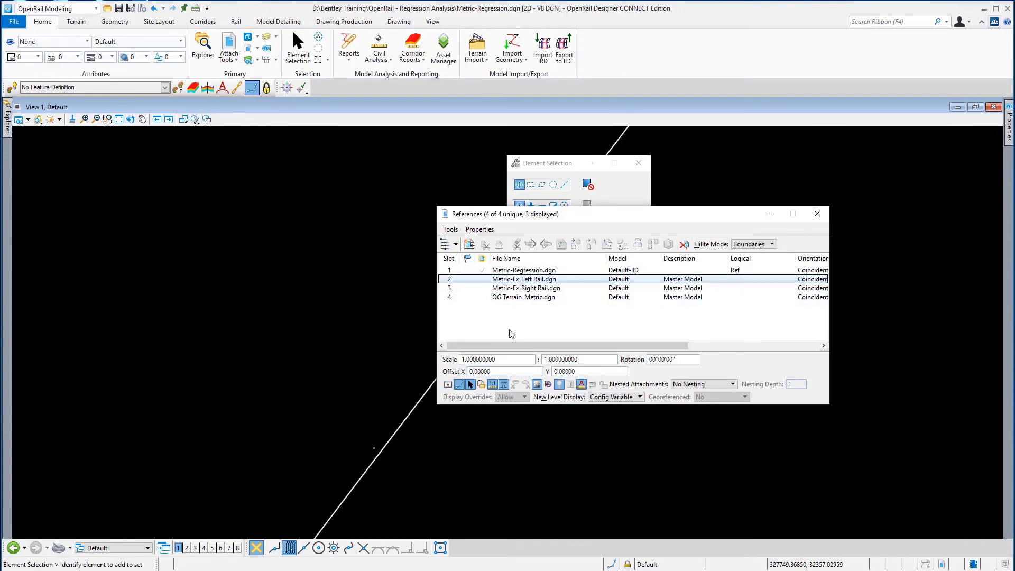
left_click(534, 289)
left_click(448, 385)
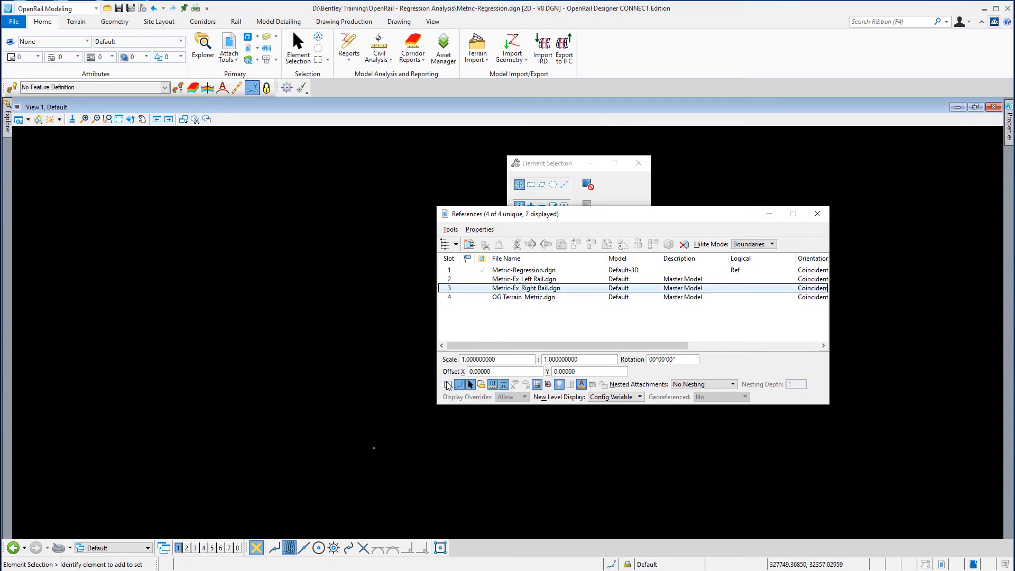
left_click(816, 214)
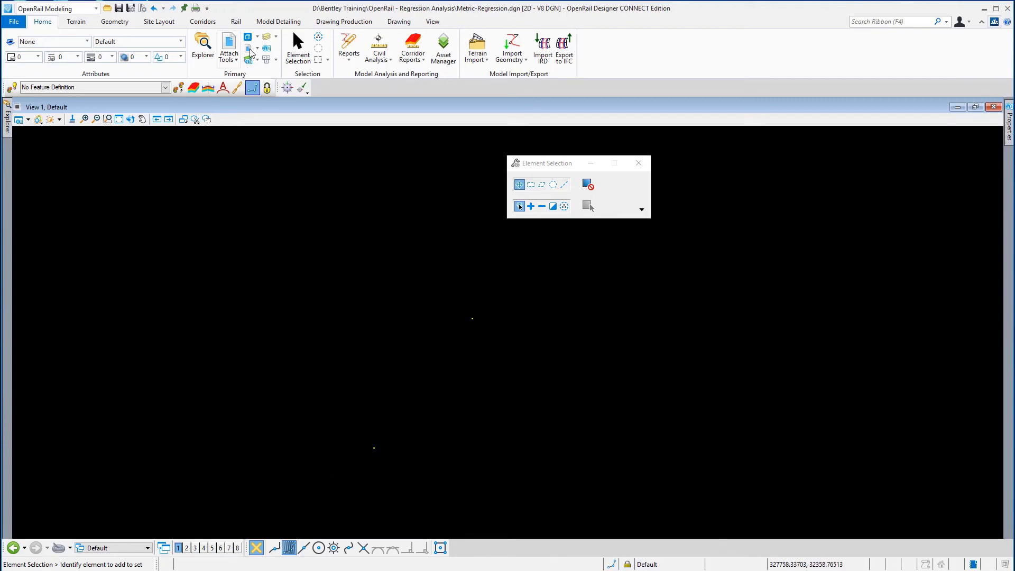
In View 1, turn on the Geom_Temp level and turn off Rail_Regression_Point.
left_click(269, 36)
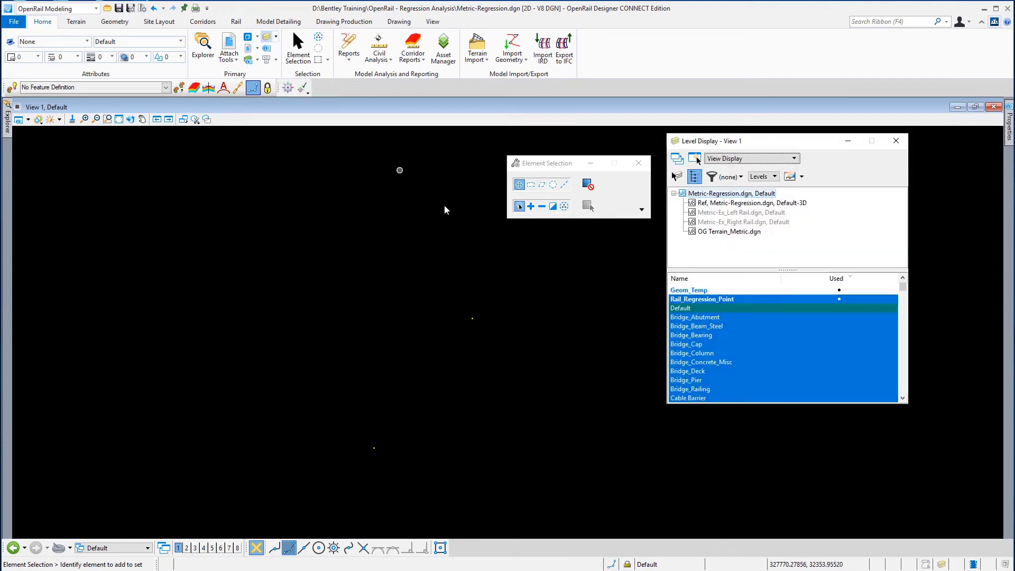
left_click(706, 290)
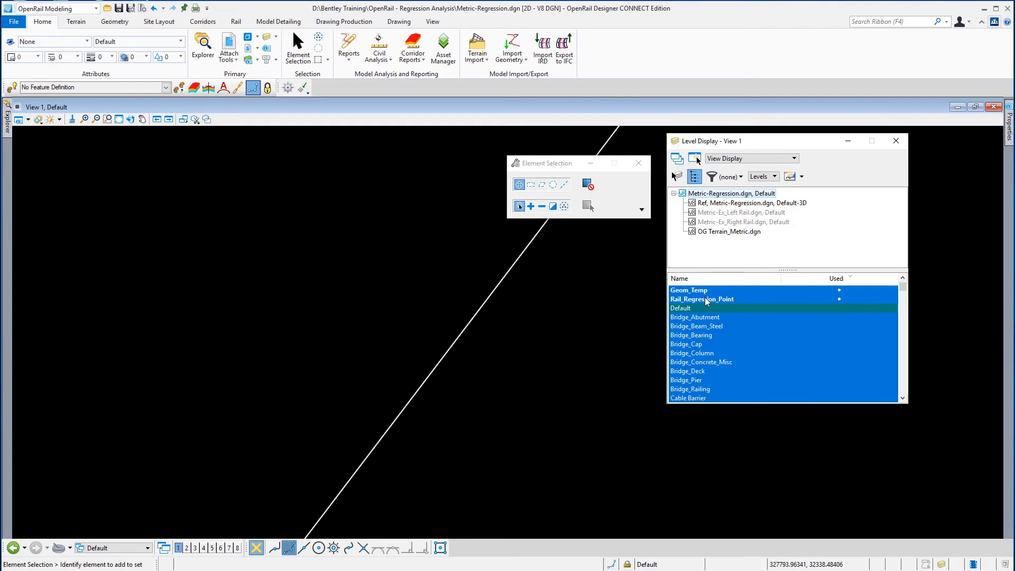
left_click(705, 299)
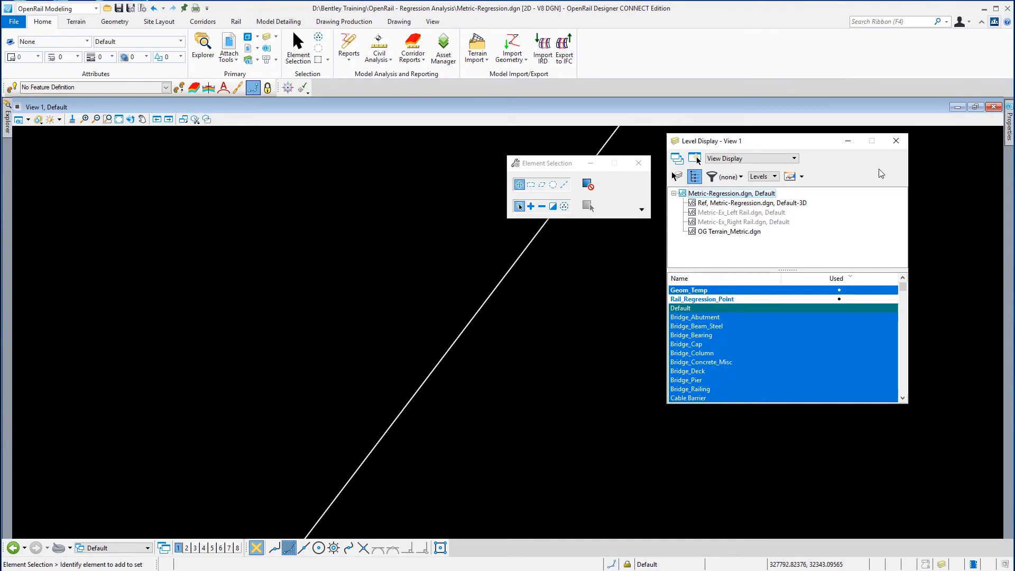
left_click(894, 142)
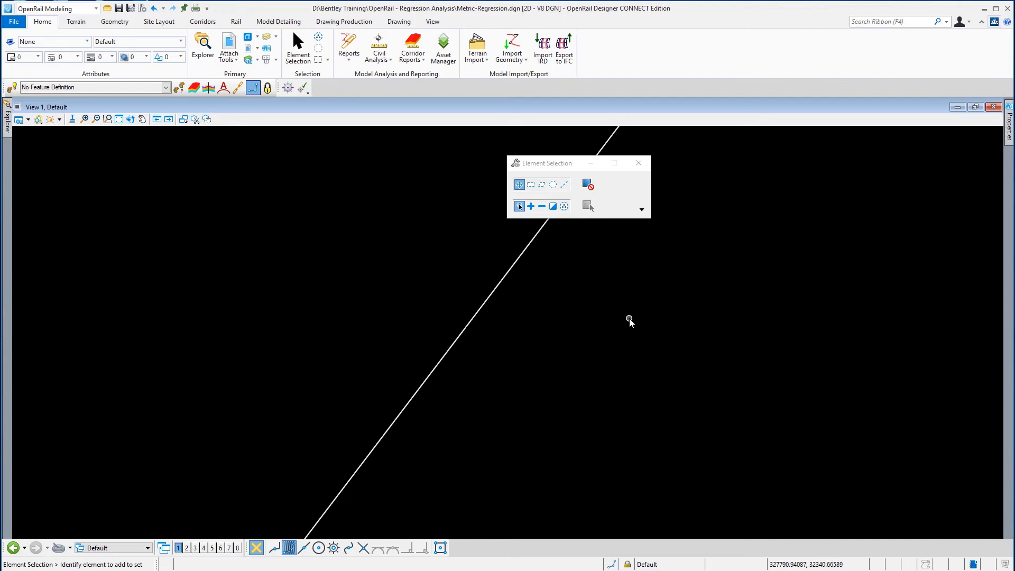
Switch the window to the 2 Views Plan/Profile layout with a dynamic profile view.
right_click(629, 322)
mouse_move(665, 331)
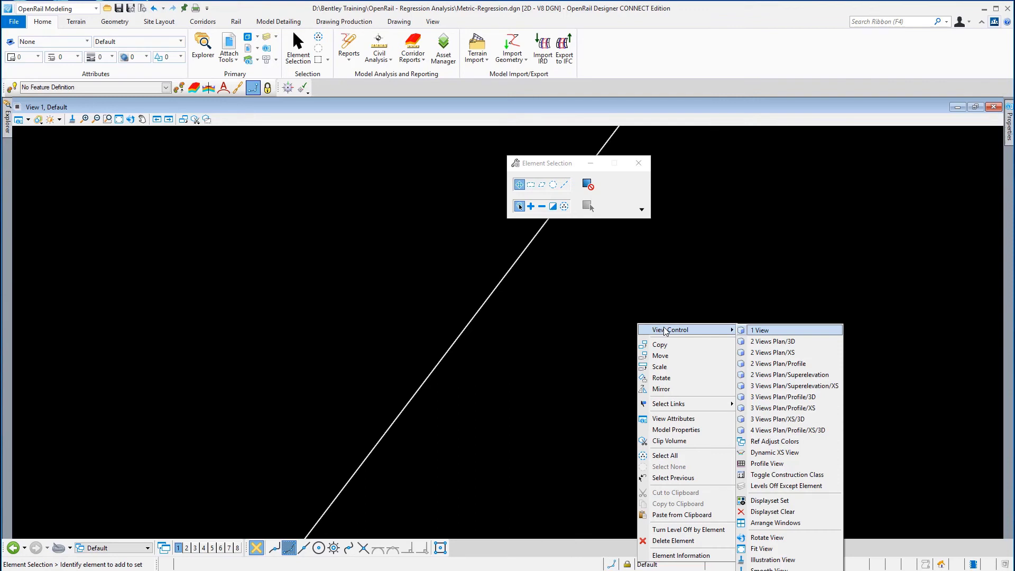
left_click(746, 328)
right_click(666, 337)
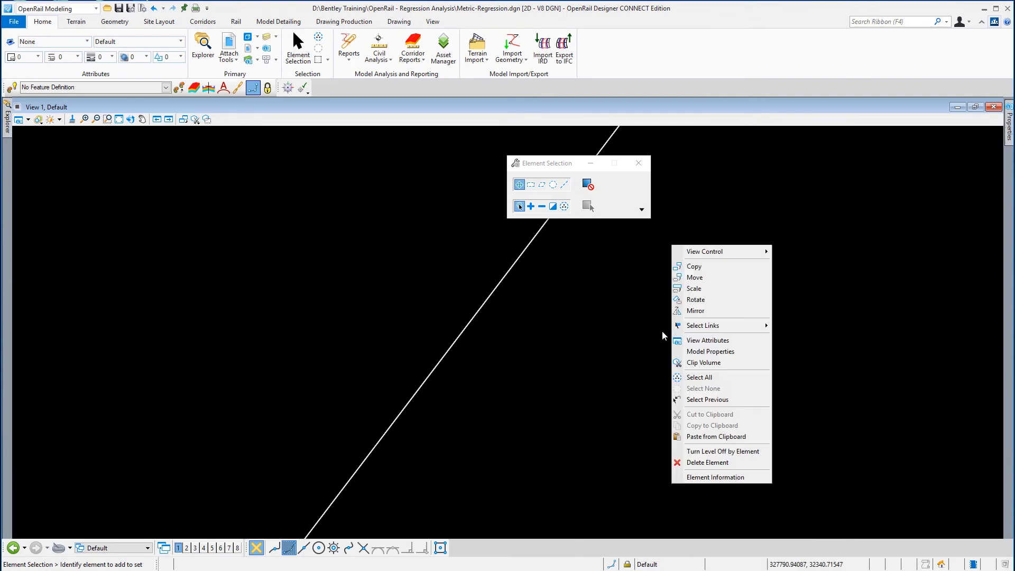
mouse_move(709, 252)
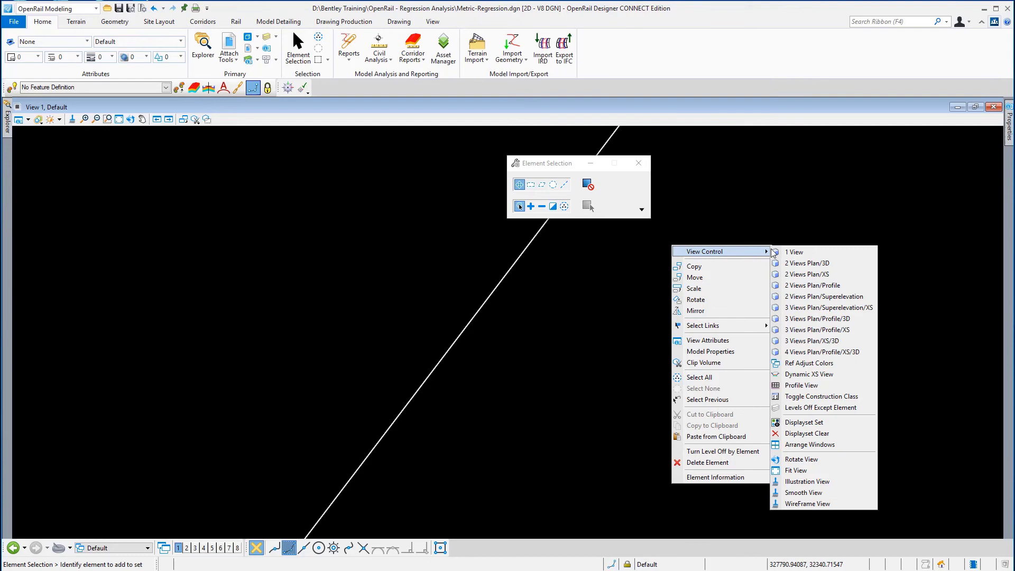
left_click(824, 286)
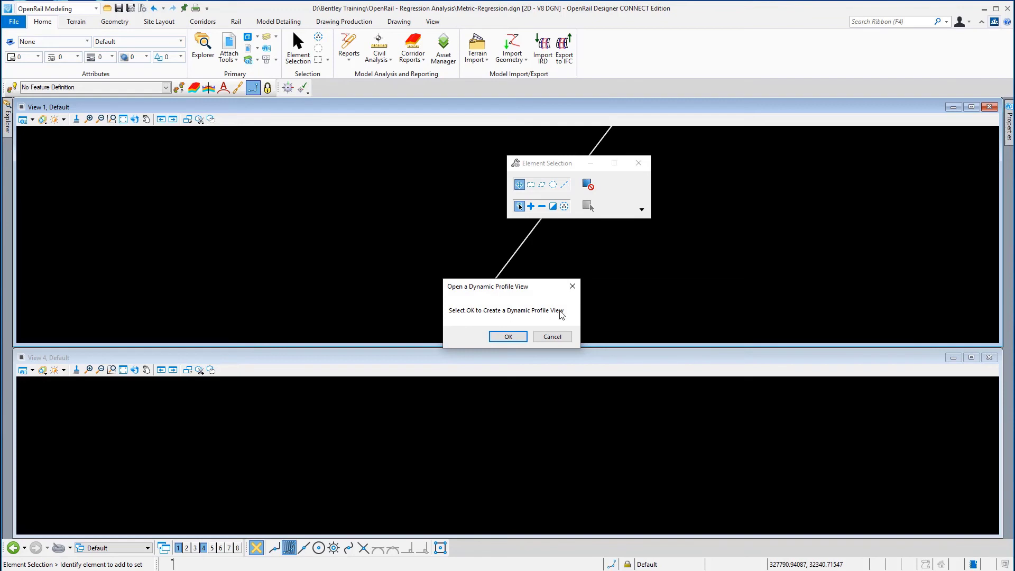
left_click(508, 337)
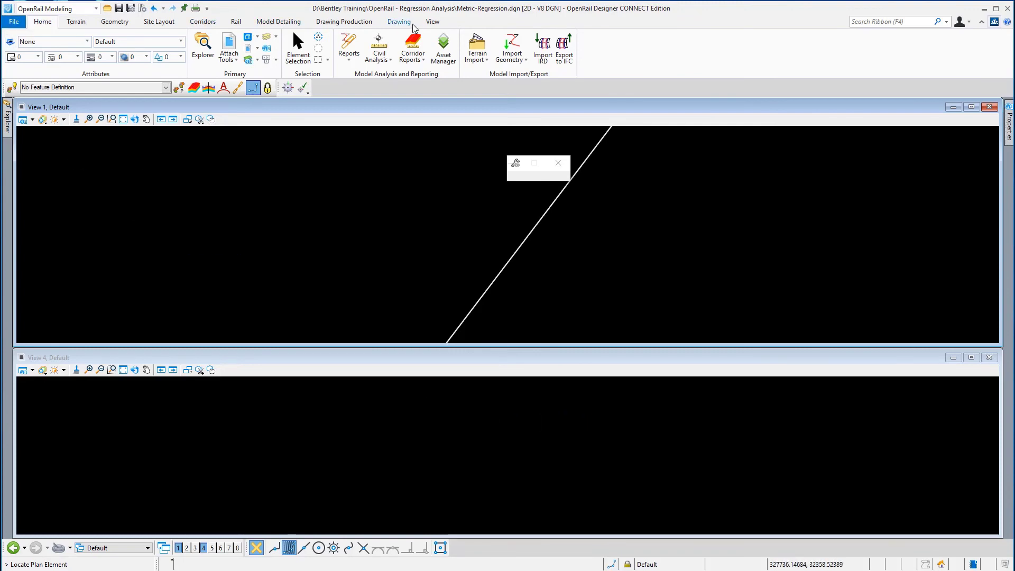
Arrange the plan and profile views and save the settings.
left_click(431, 22)
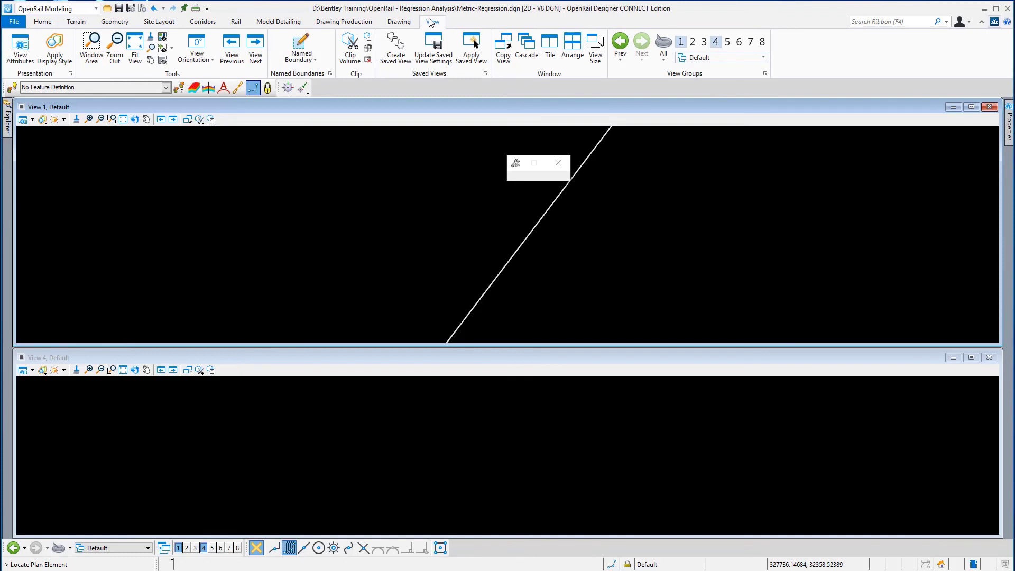
left_click(570, 45)
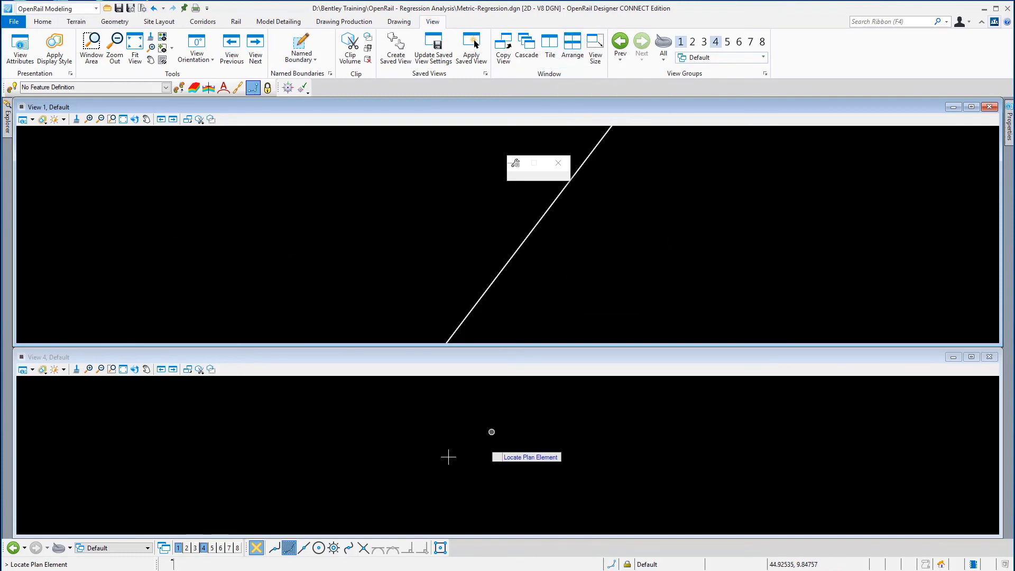
left_click(13, 22)
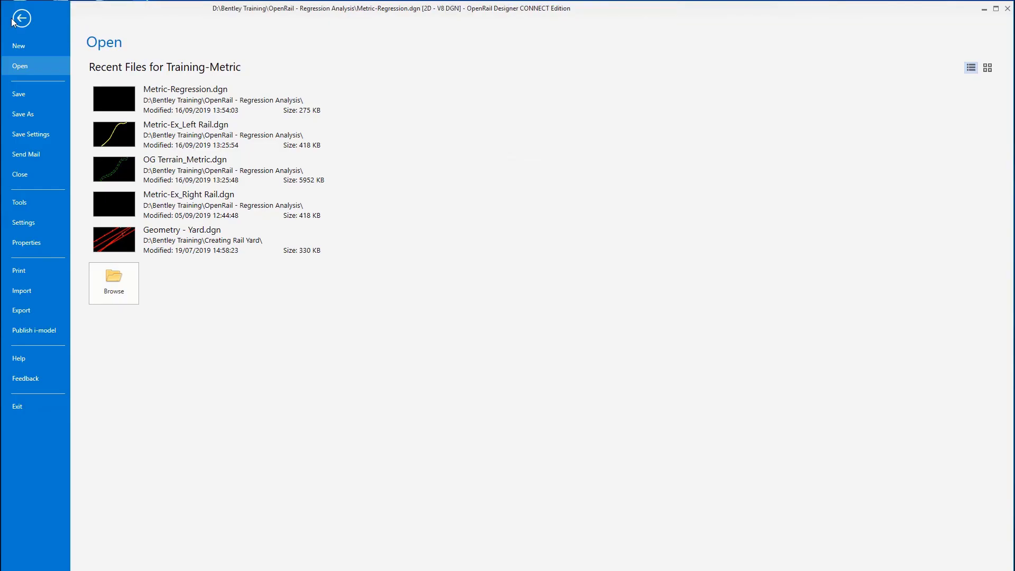
left_click(28, 134)
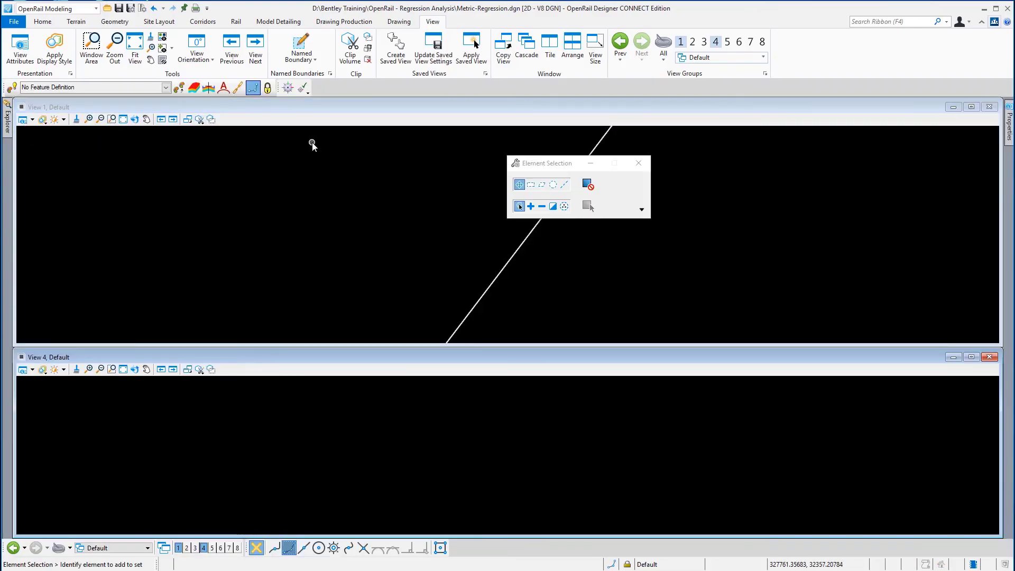
left_click(236, 22)
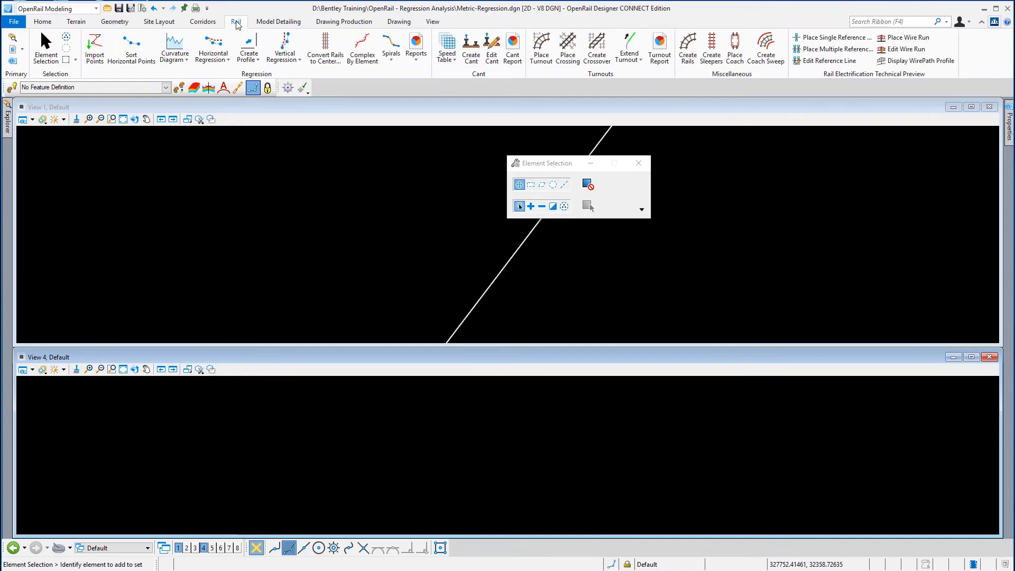
Start a Horizontal Curvature Diagram and select the regression line in View 1.
left_click(187, 60)
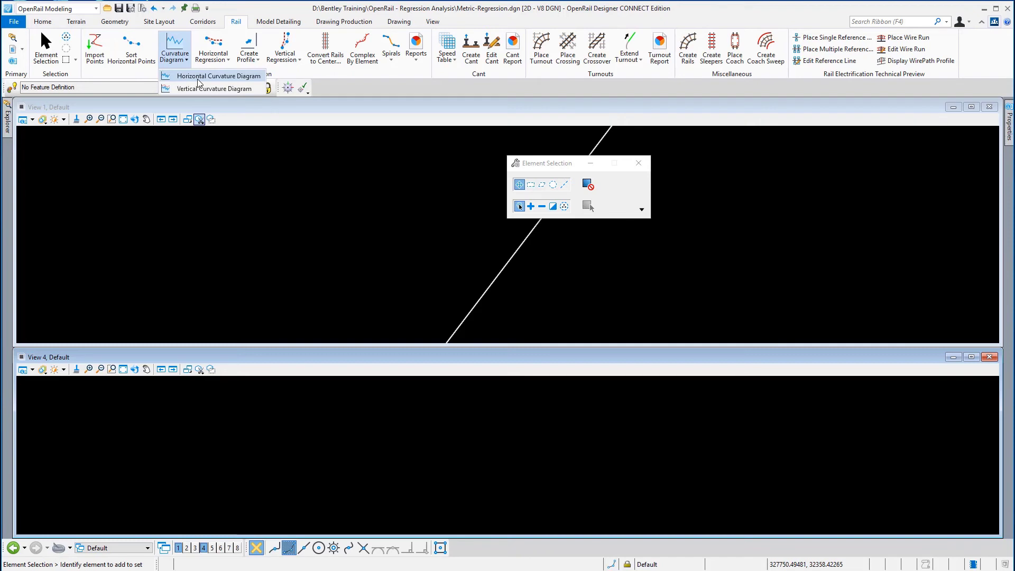
left_click(198, 77)
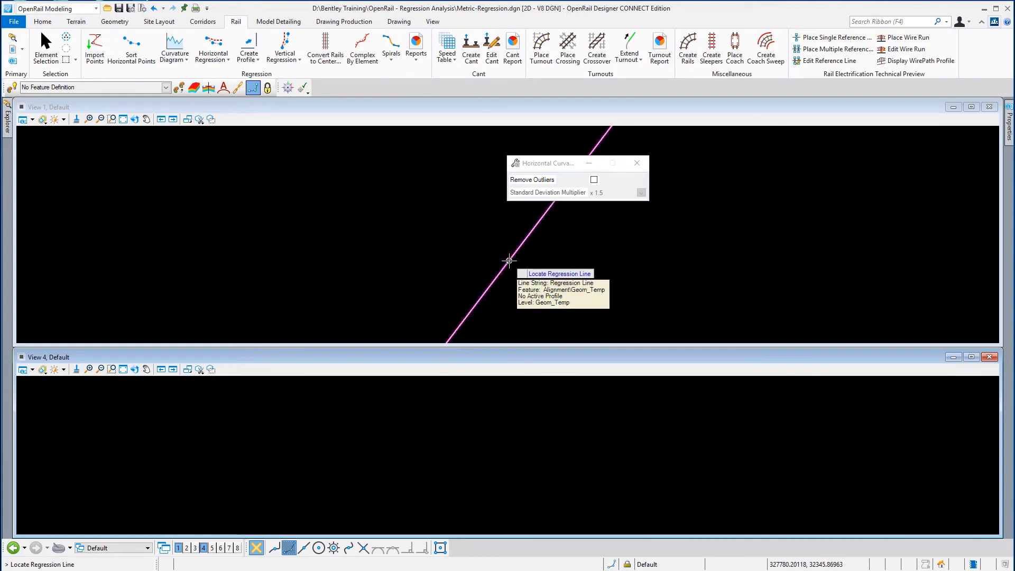
left_click(509, 261)
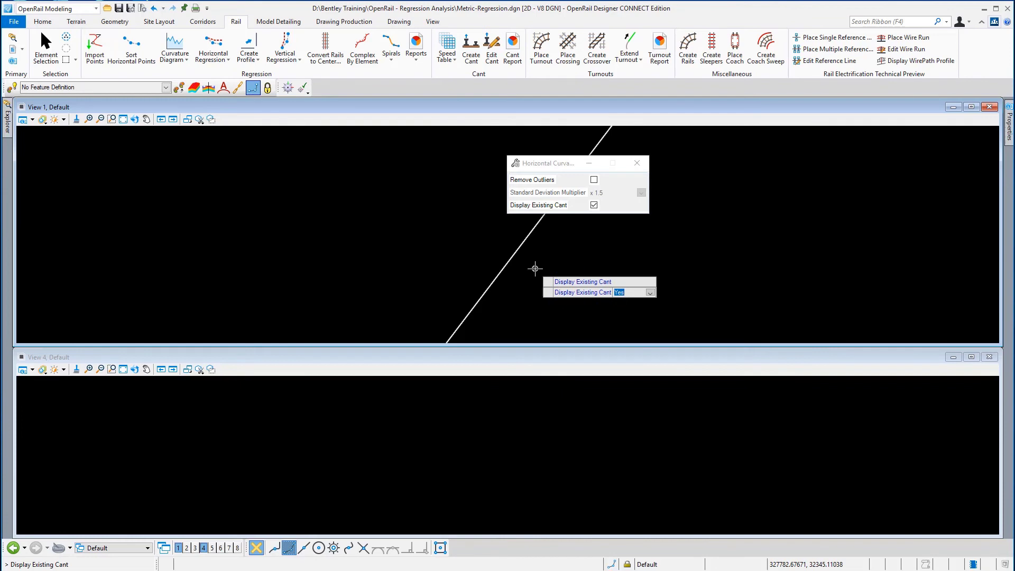
Uncheck Display Existing Cant in the Horizontal Curvature Diagram settings.
left_click(593, 205)
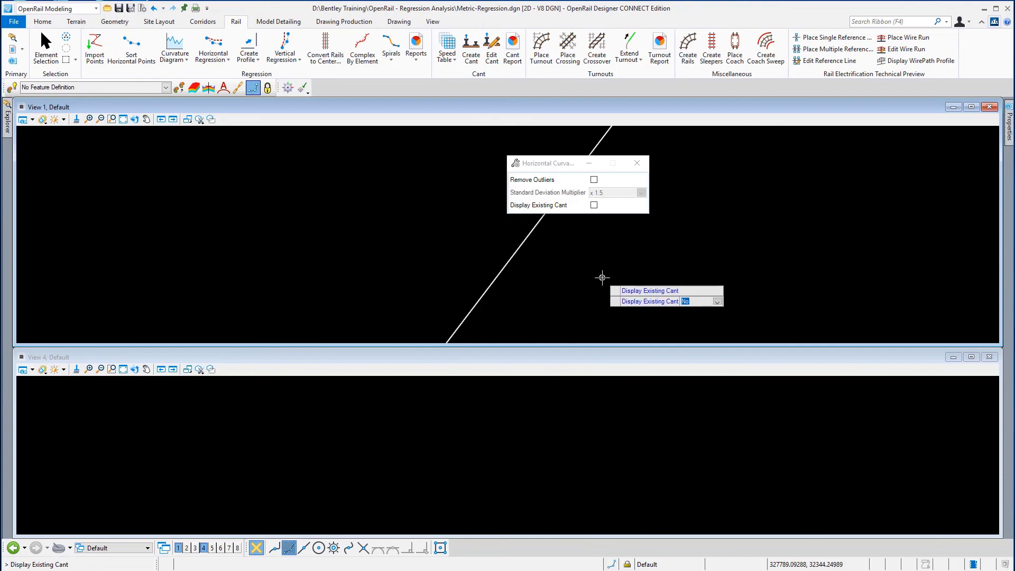
Accept Display Existing Cant: No and choose View 4 as the regression view.
left_click(602, 277)
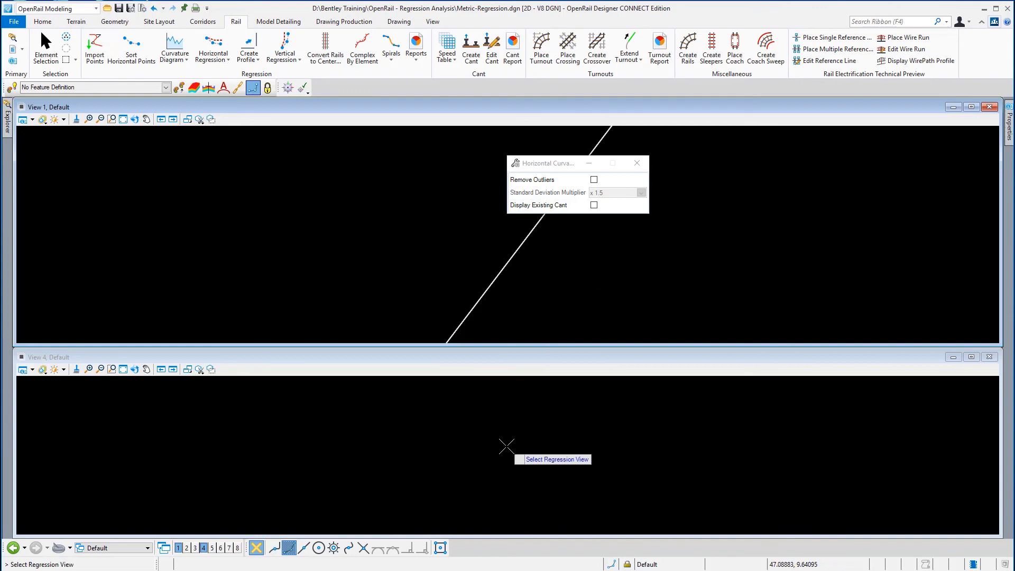
left_click(722, 410)
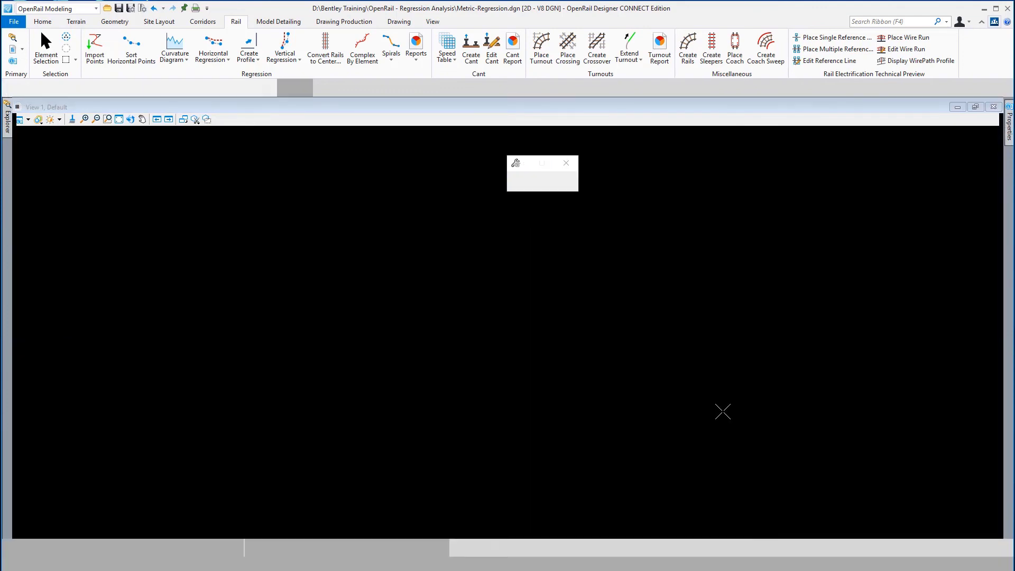